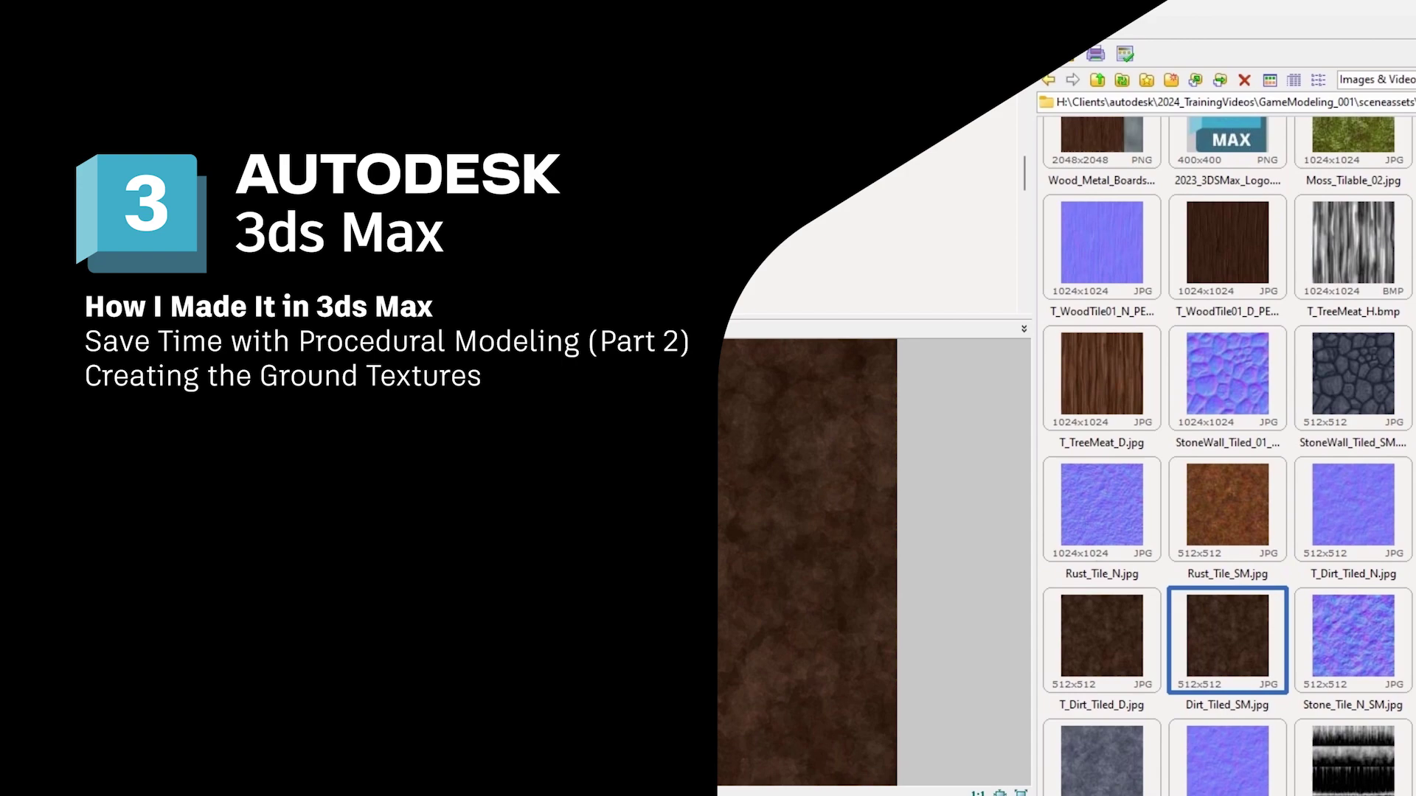
Preview Moss_Tilable_02.jpg in FastStone's thumbnail grid instead of the dirt texture
scroll(1357, 295, up, 2)
click(1357, 255)
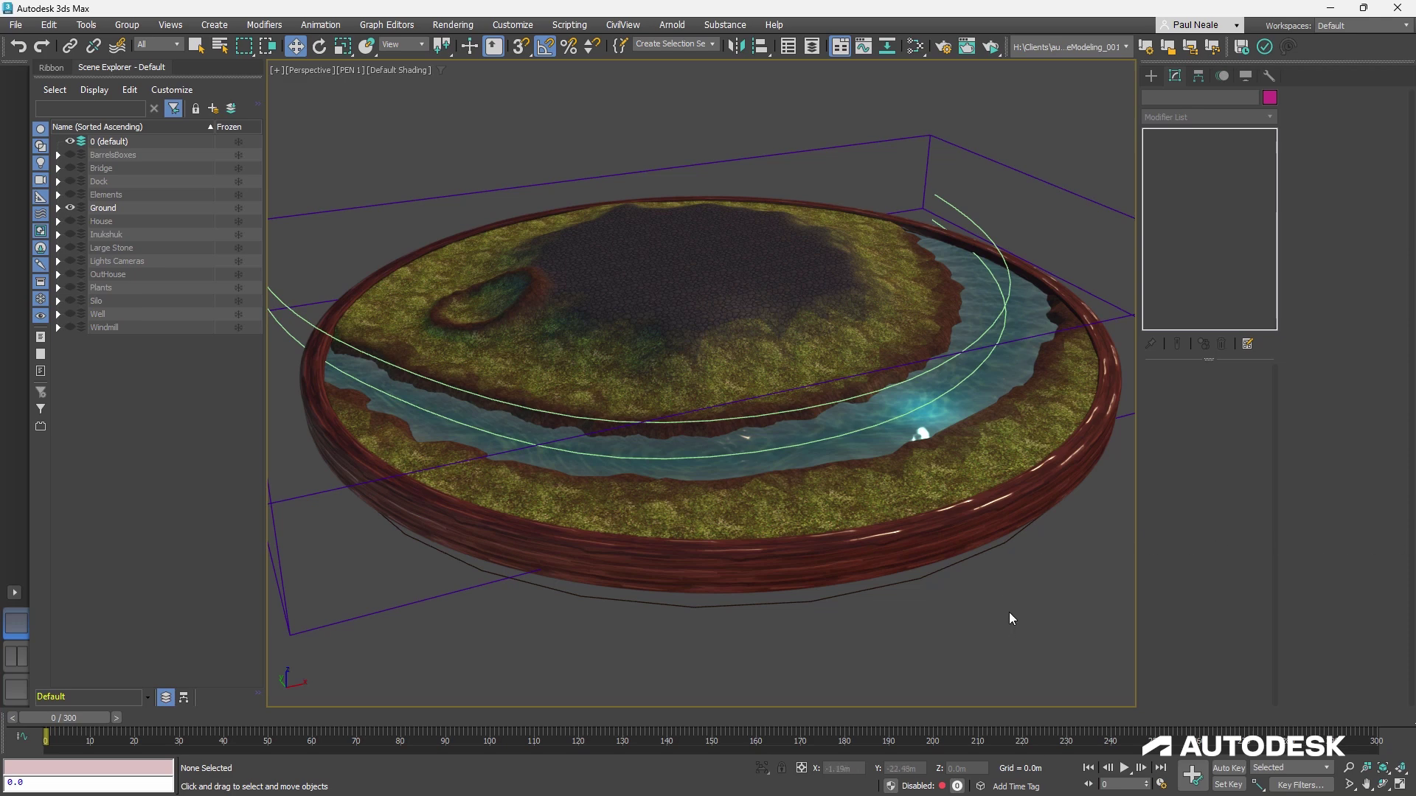
Select Ground Circle and show its Physical Material network in the Slate Material Editor
click(887, 488)
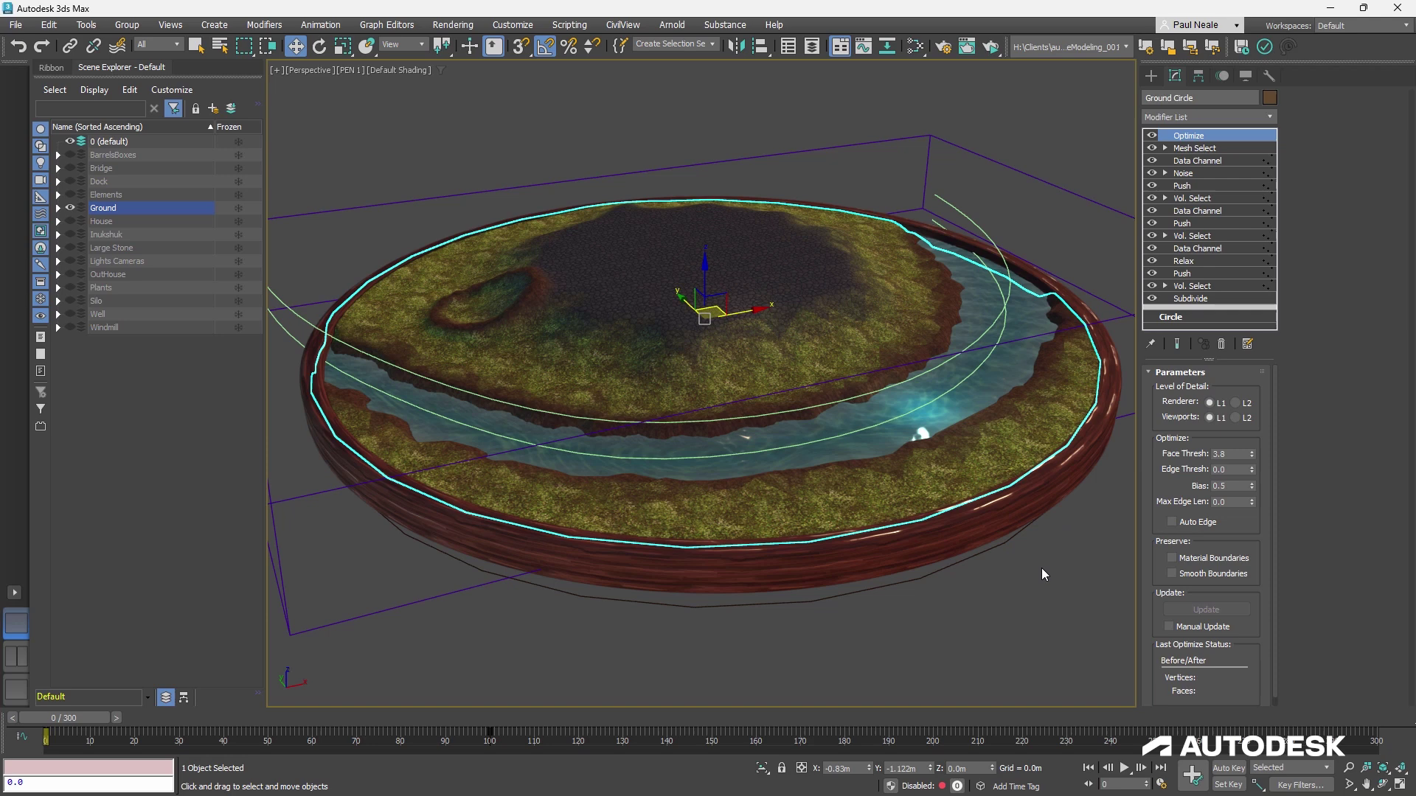
key(m)
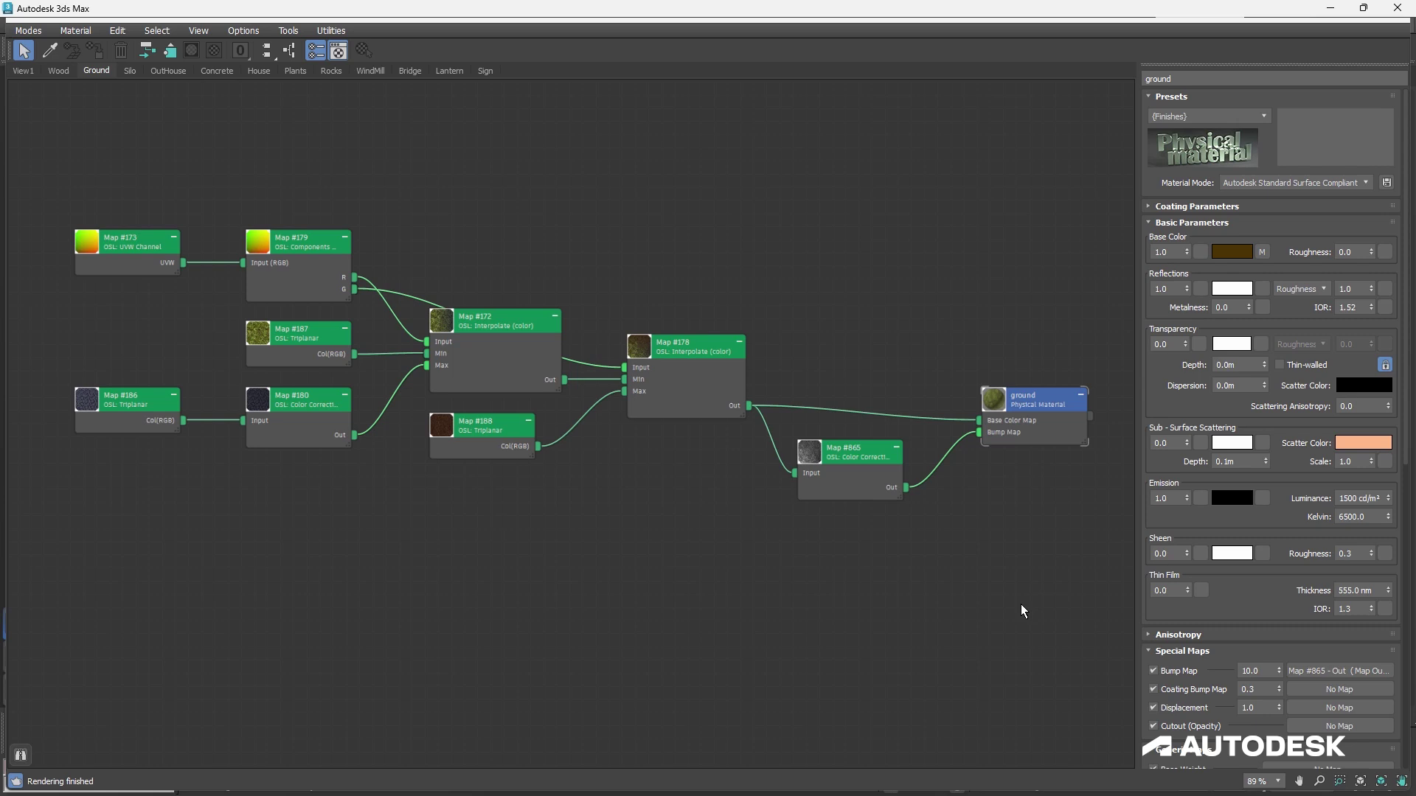
Inspect moss Triplanar Map #187's parameters and enlarged swatch, then switch to FastStone
double_click(289, 335)
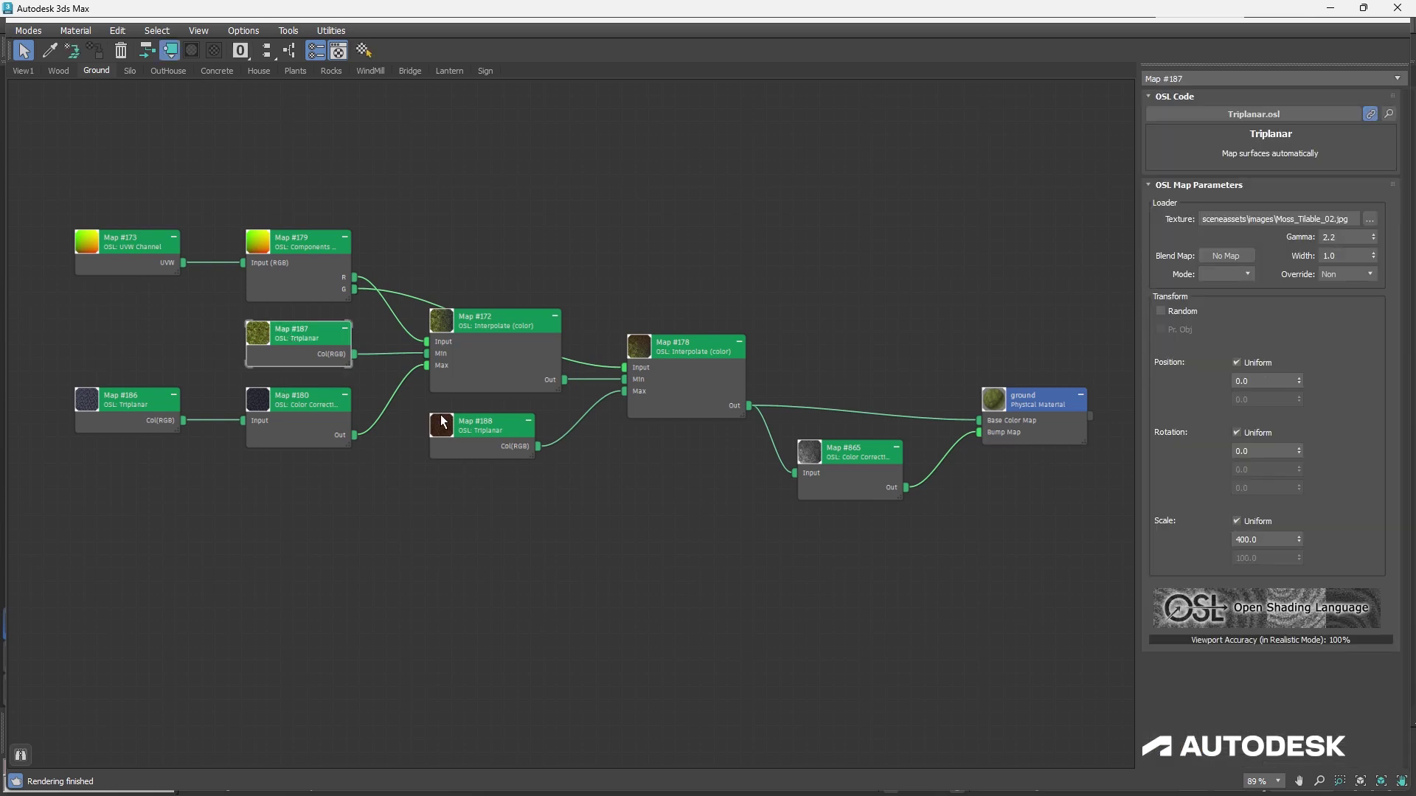
middle_drag(398, 427, 467, 419)
double_click(330, 321)
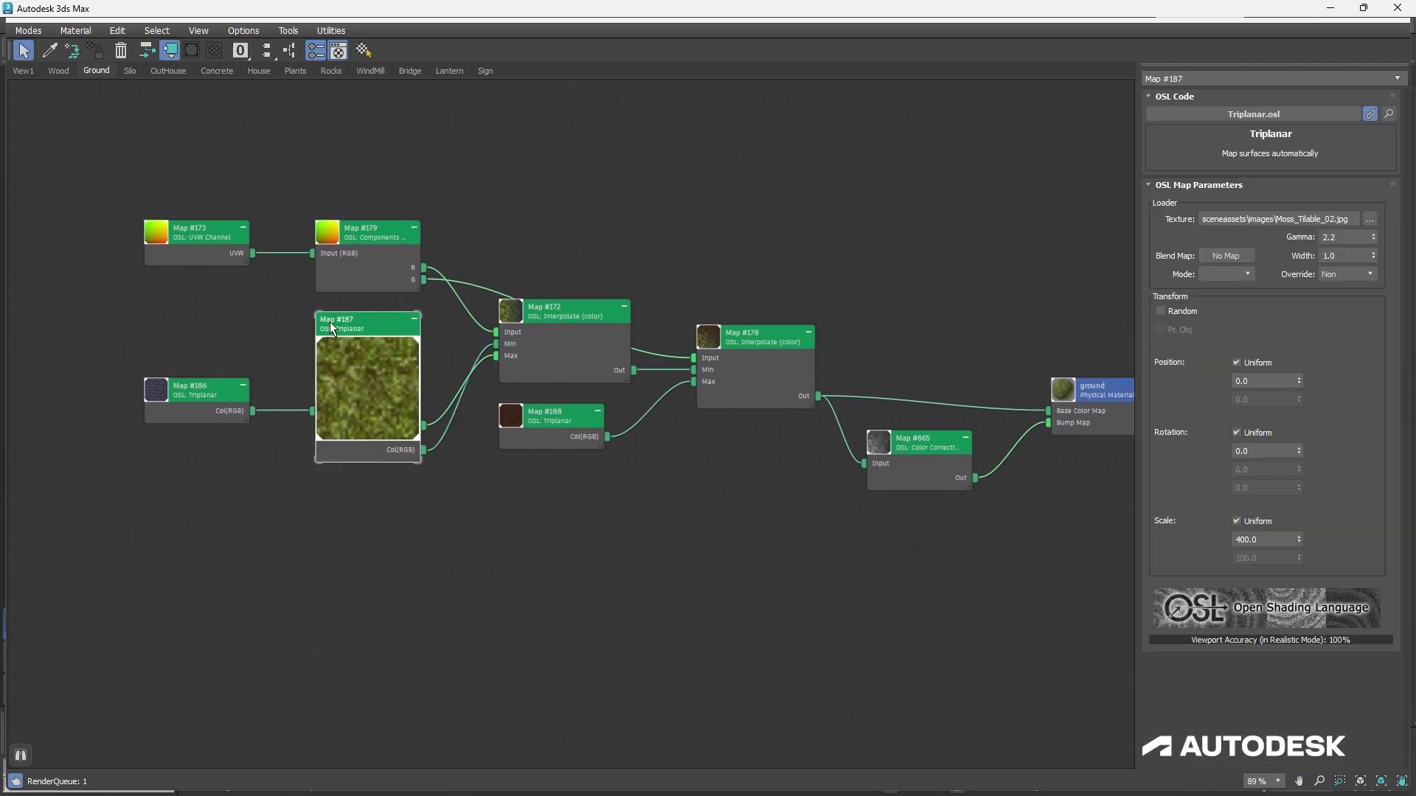
double_click(365, 371)
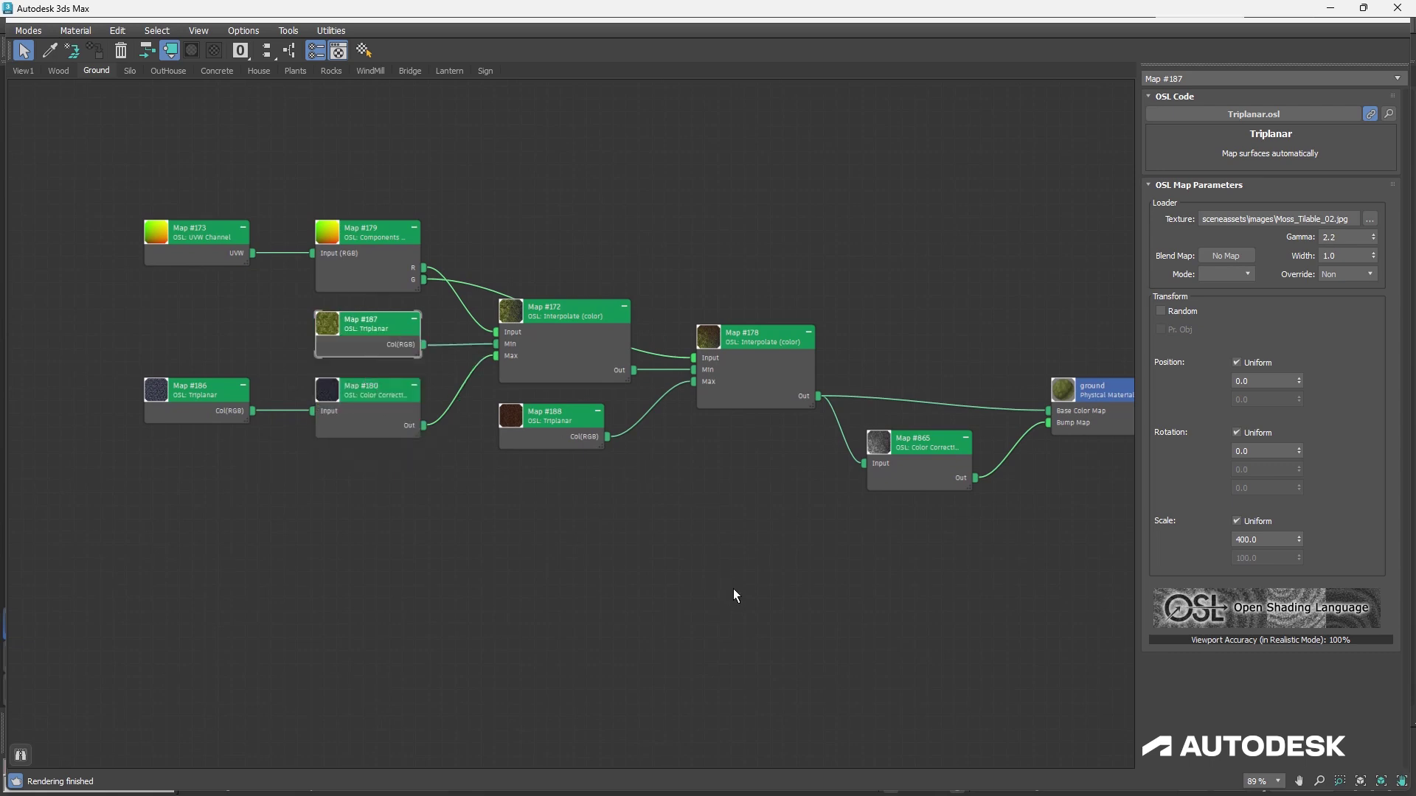
key(alt+Tab)
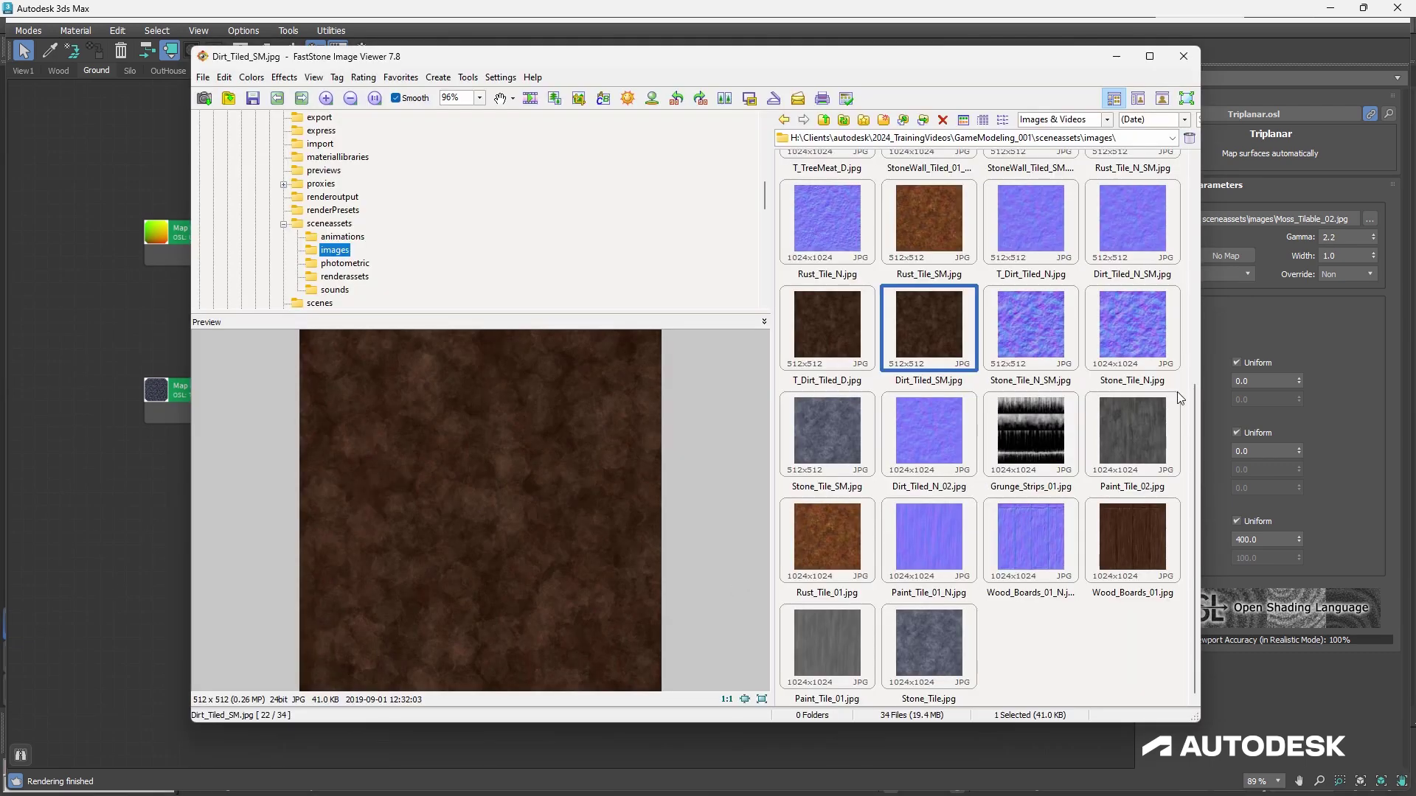
Compare Moss_Tilable_02, StoneWall_Tiled_SM and T_Dirt_Tiled_D previews, then return to 3ds Max
drag(1195, 395, 1195, 197)
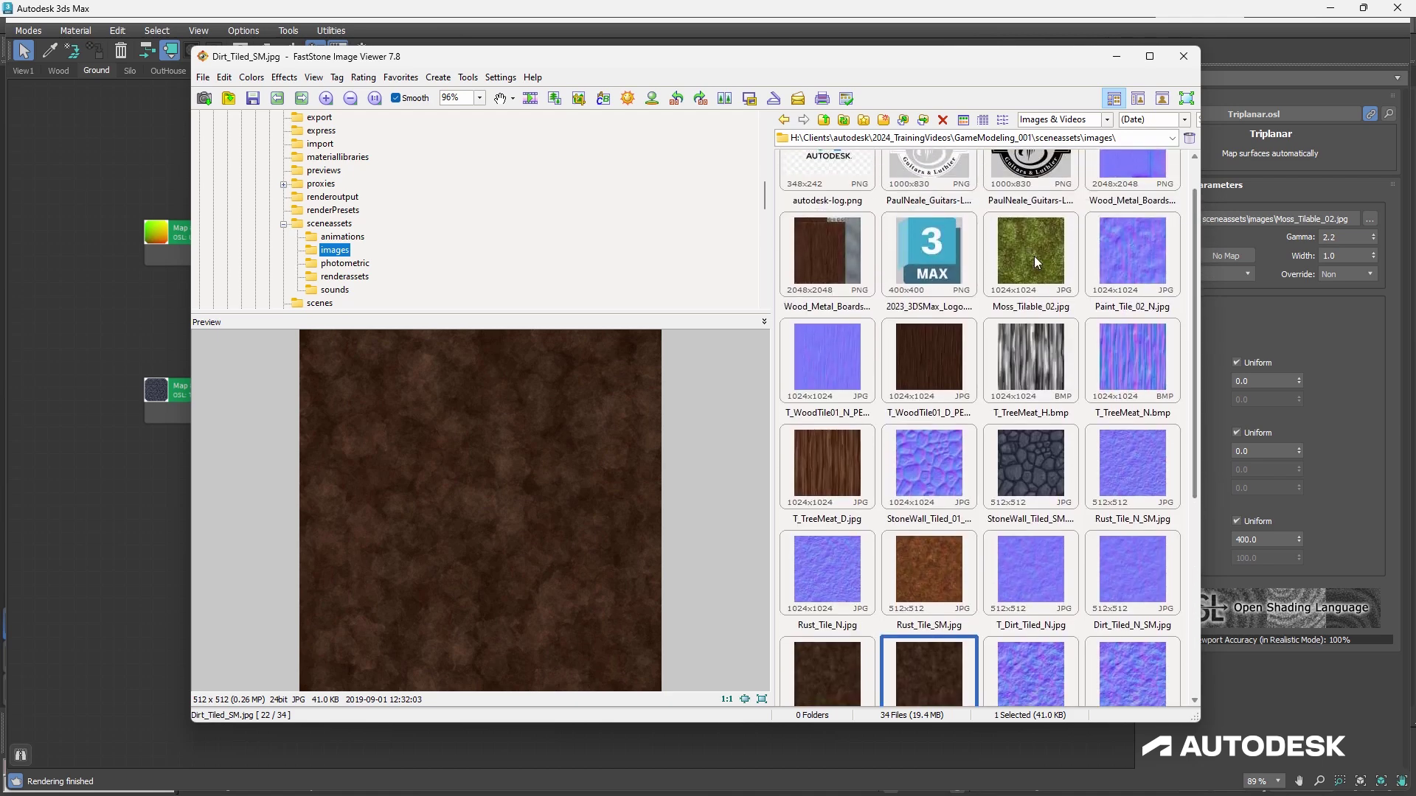
click(1035, 257)
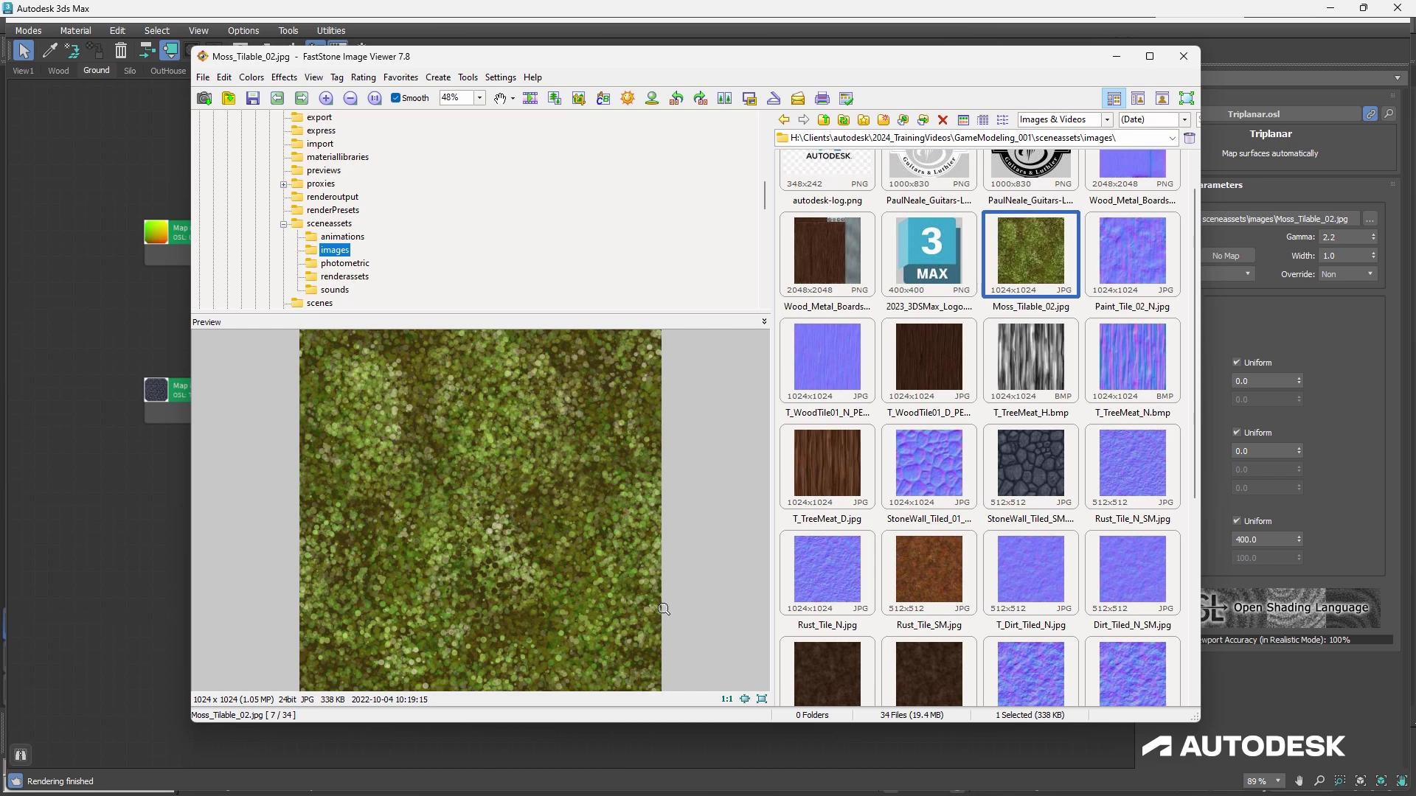
click(1039, 461)
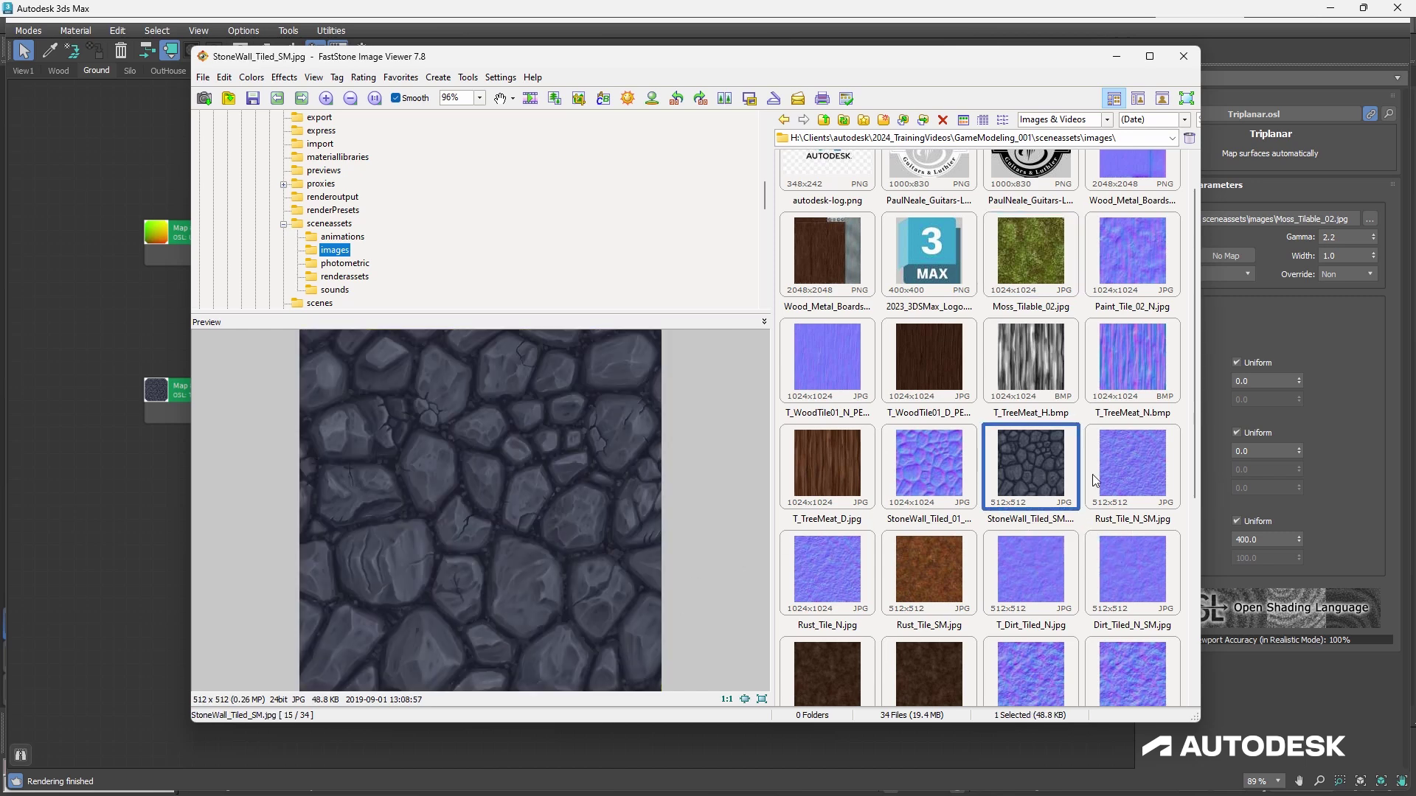
click(841, 671)
click(1039, 450)
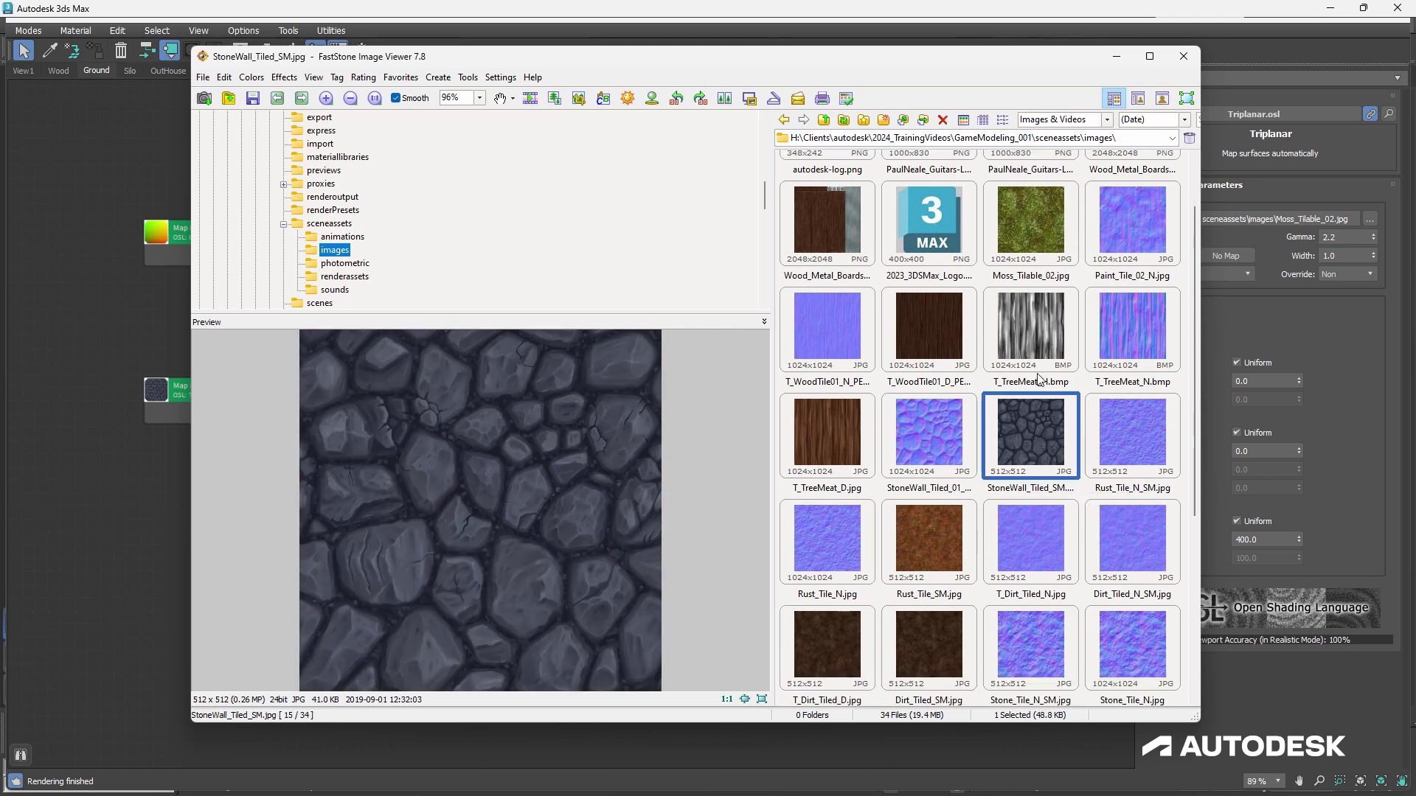
click(1046, 236)
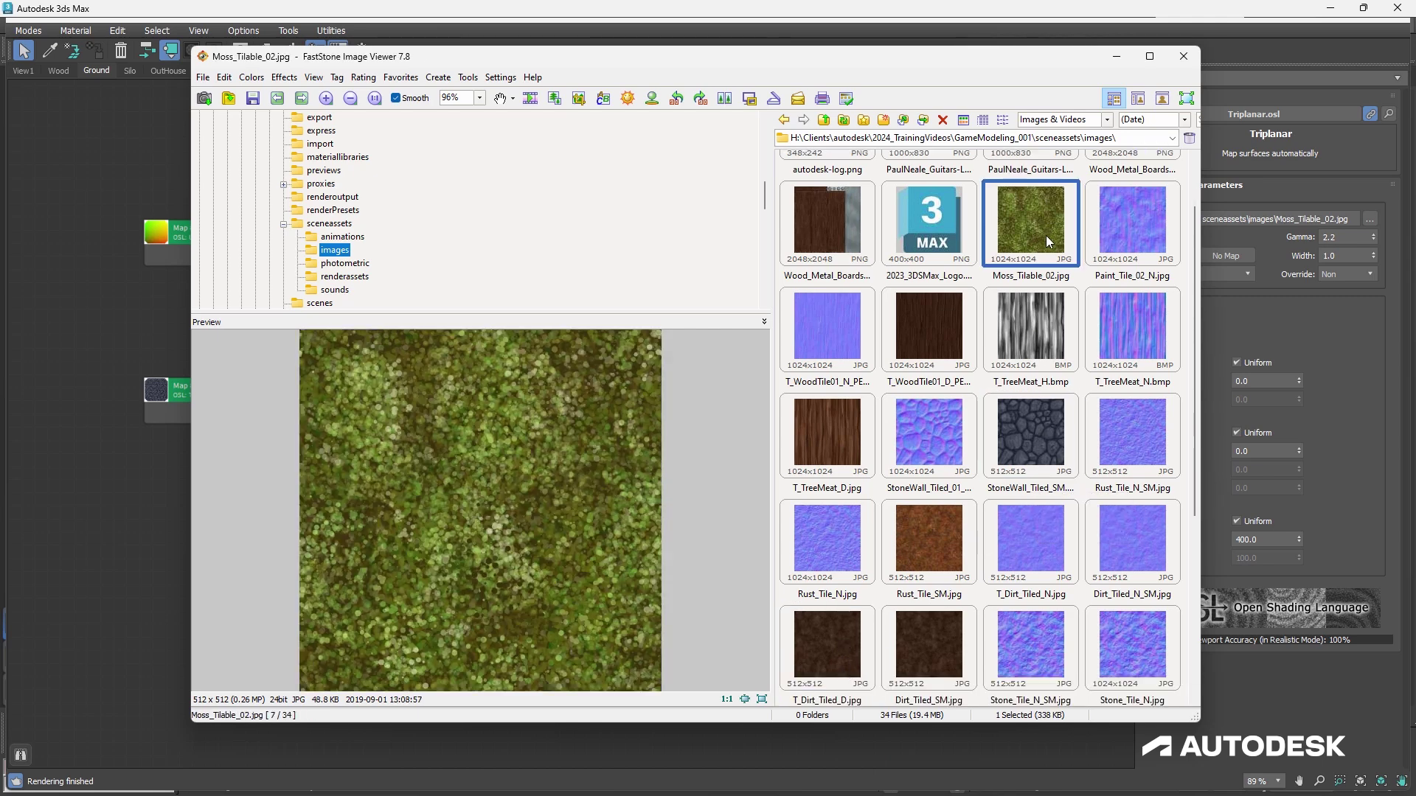
click(924, 22)
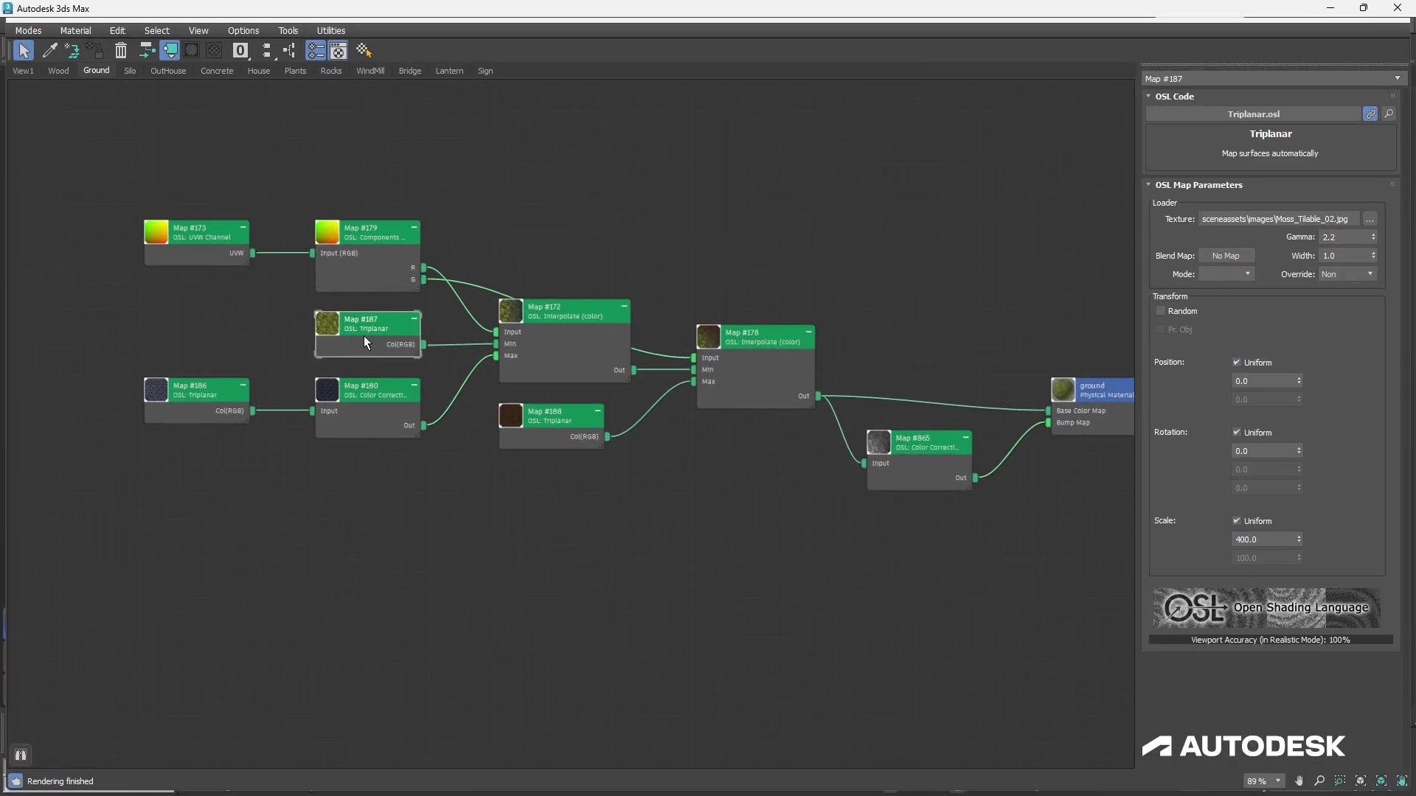
Review stone Map #186 and moss Map #187, then move dirt Map #188 lower
middle_drag(290, 372, 439, 312)
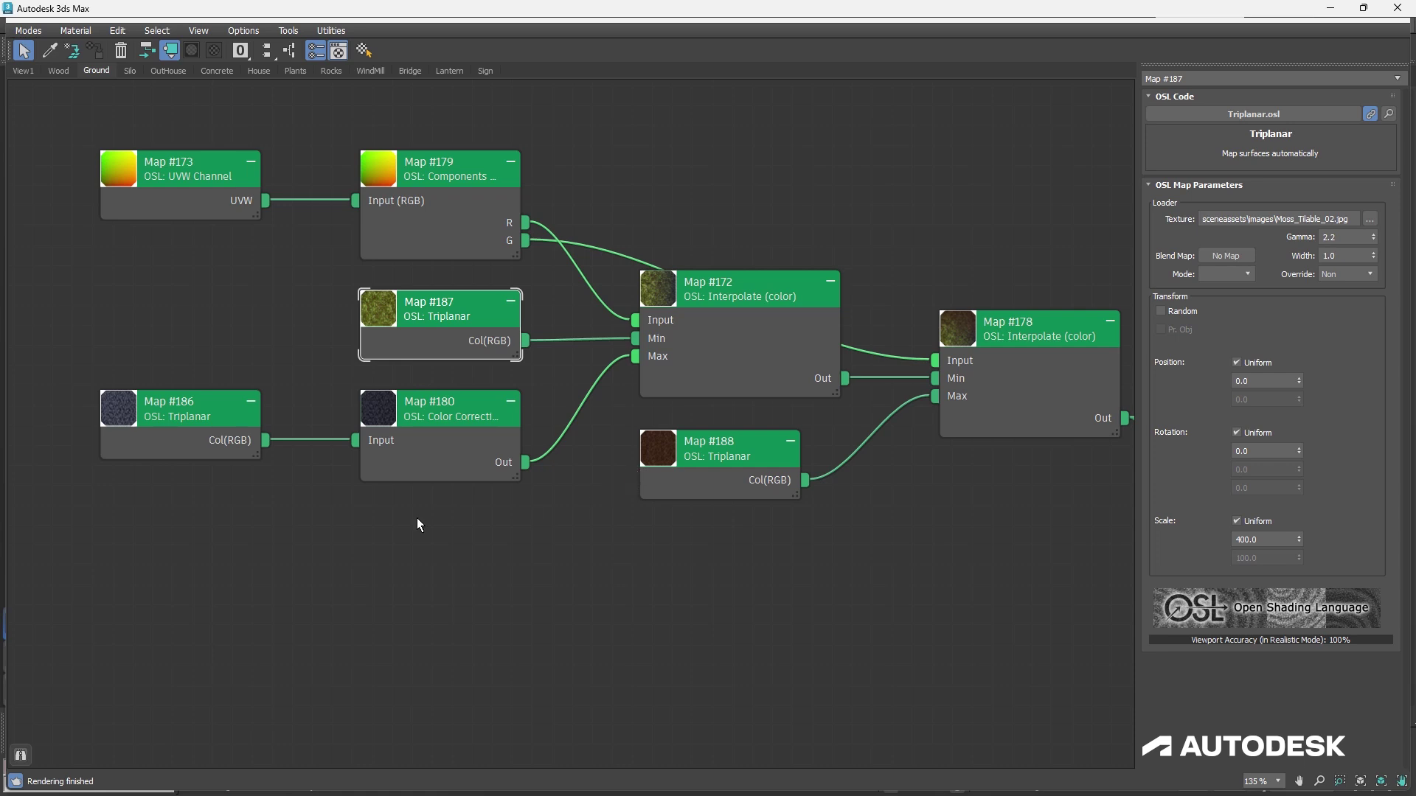
click(188, 416)
click(431, 338)
click(196, 423)
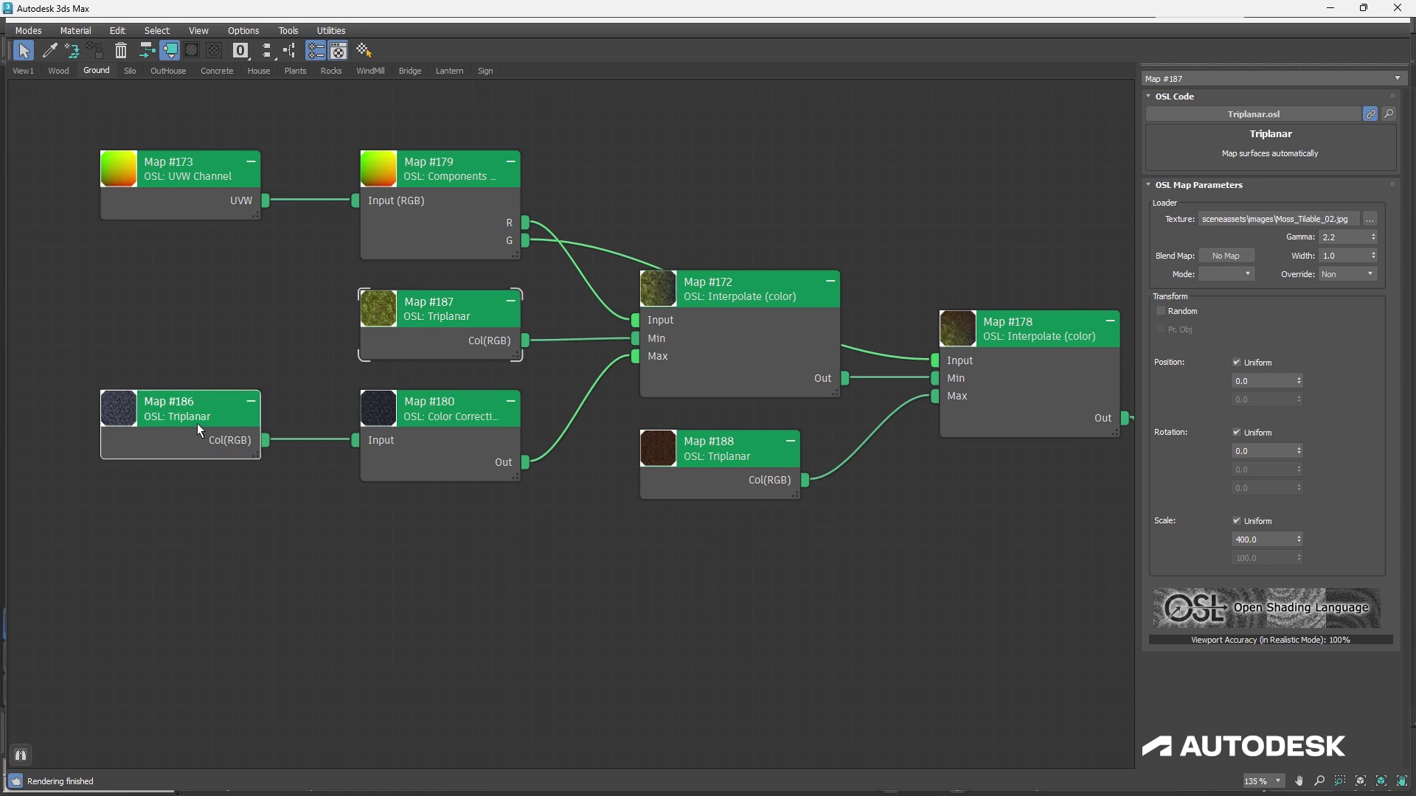
click(726, 457)
drag(730, 457, 692, 550)
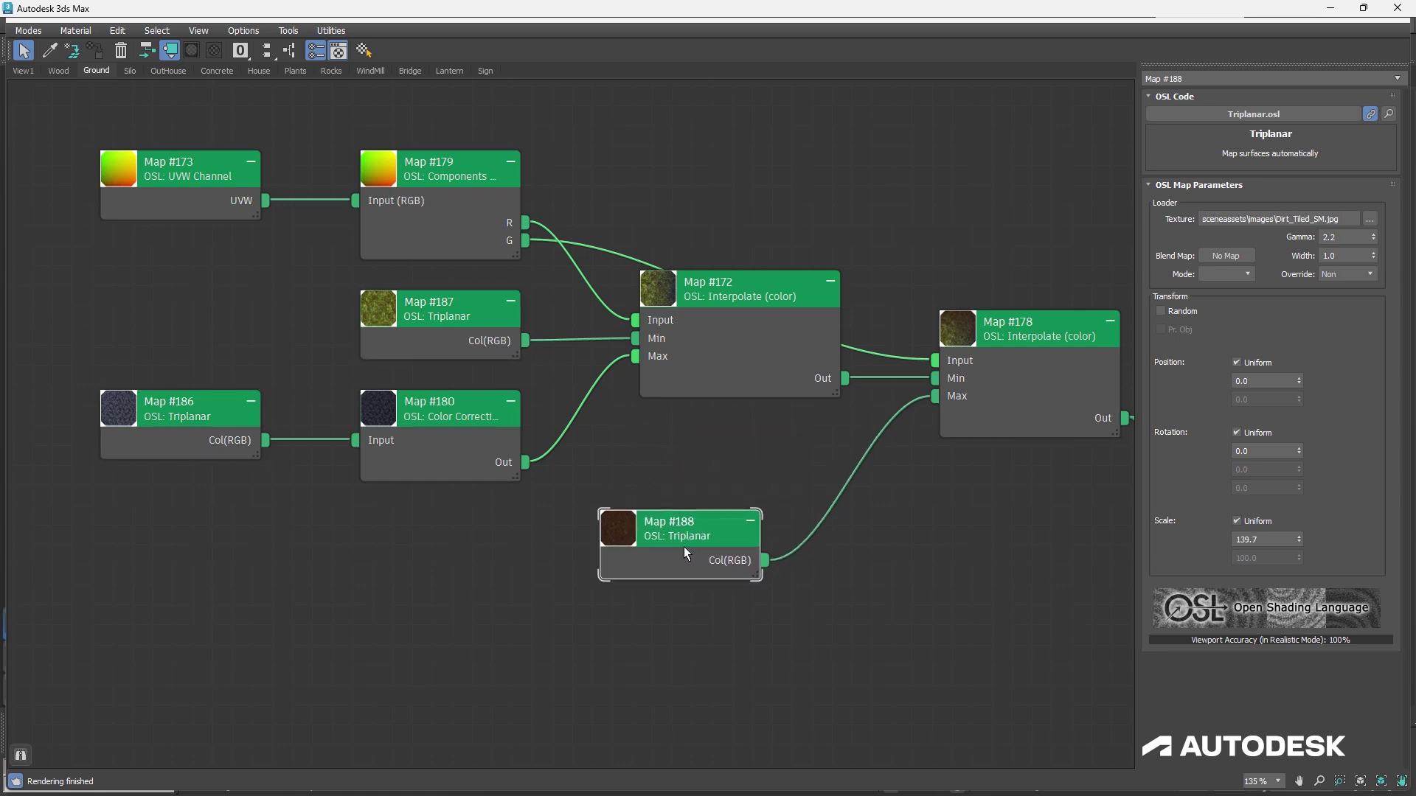
Check Map #180's colour correction and Map #186's StoneWall_Tiled_SM at scale 144.12, nudging Map #172
click(449, 428)
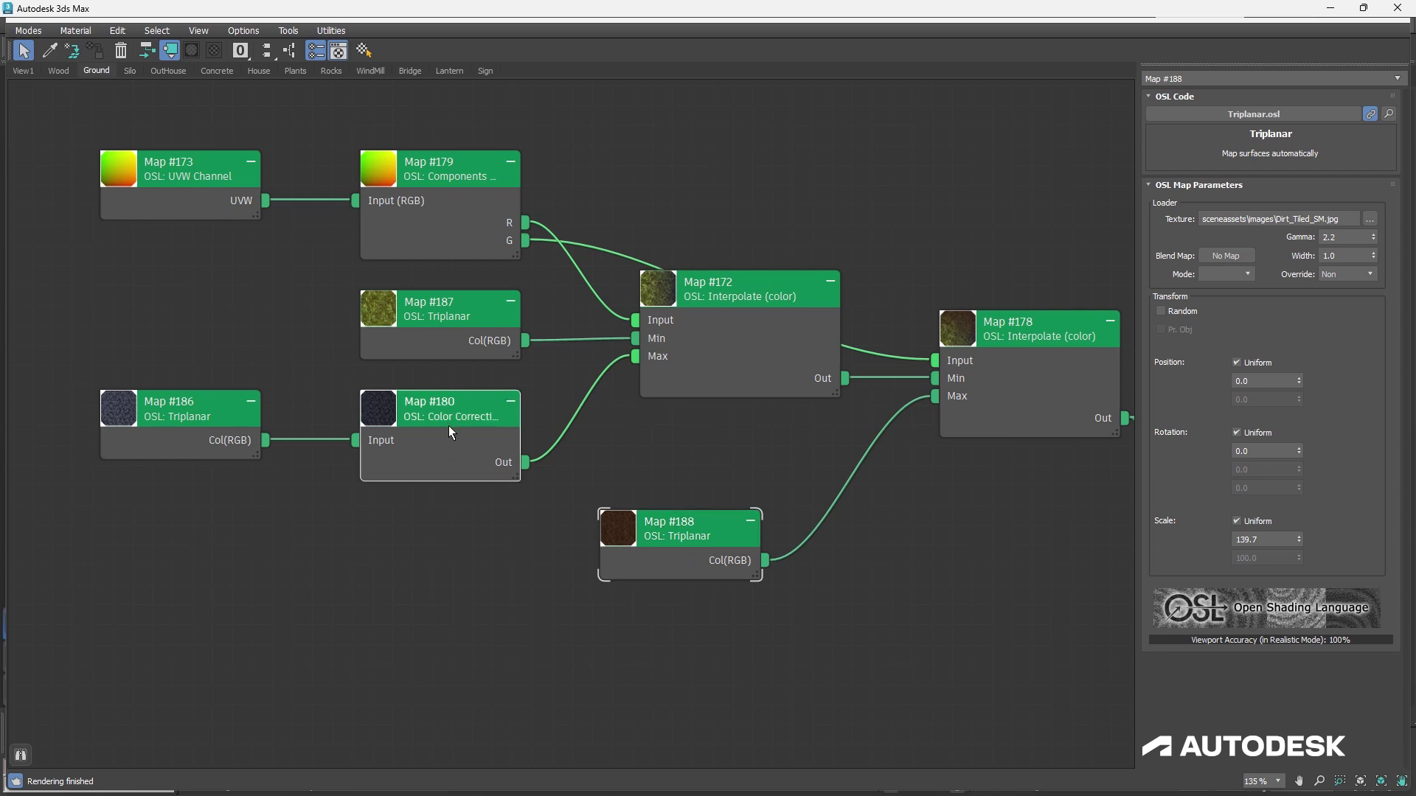
click(185, 453)
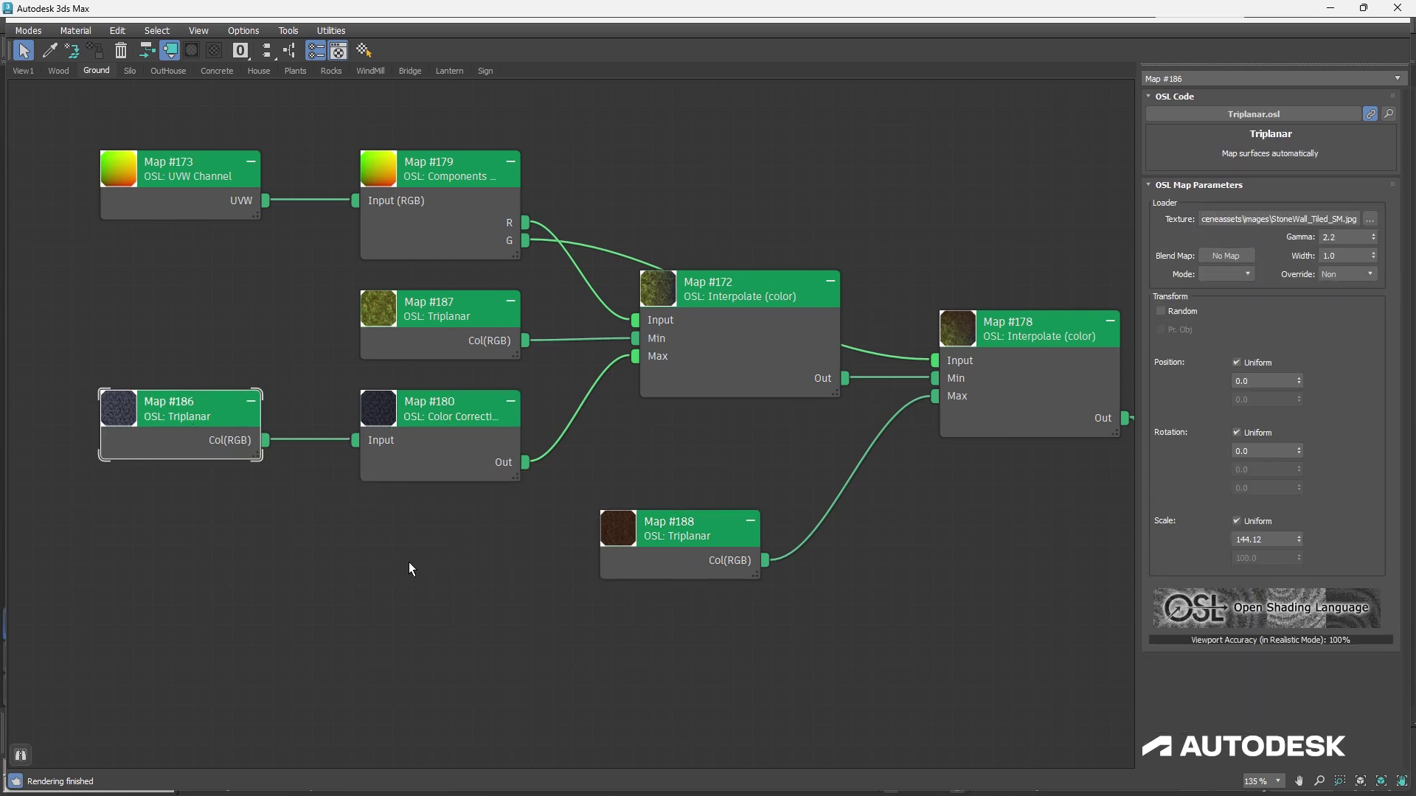
middle_drag(409, 562, 582, 311)
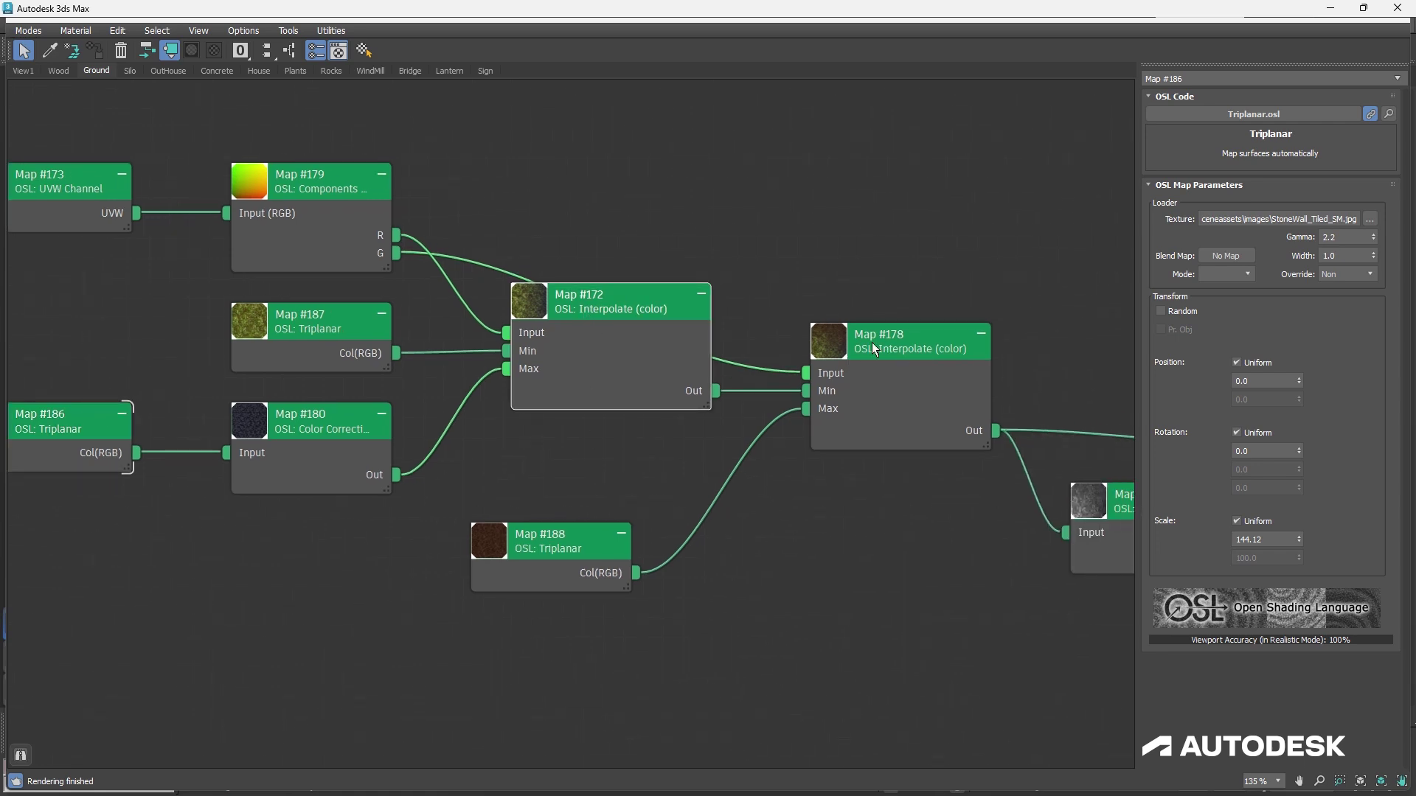
mouse_move(624, 313)
mouse_down()
mouse_move(605, 373)
mouse_move(622, 315)
mouse_up()
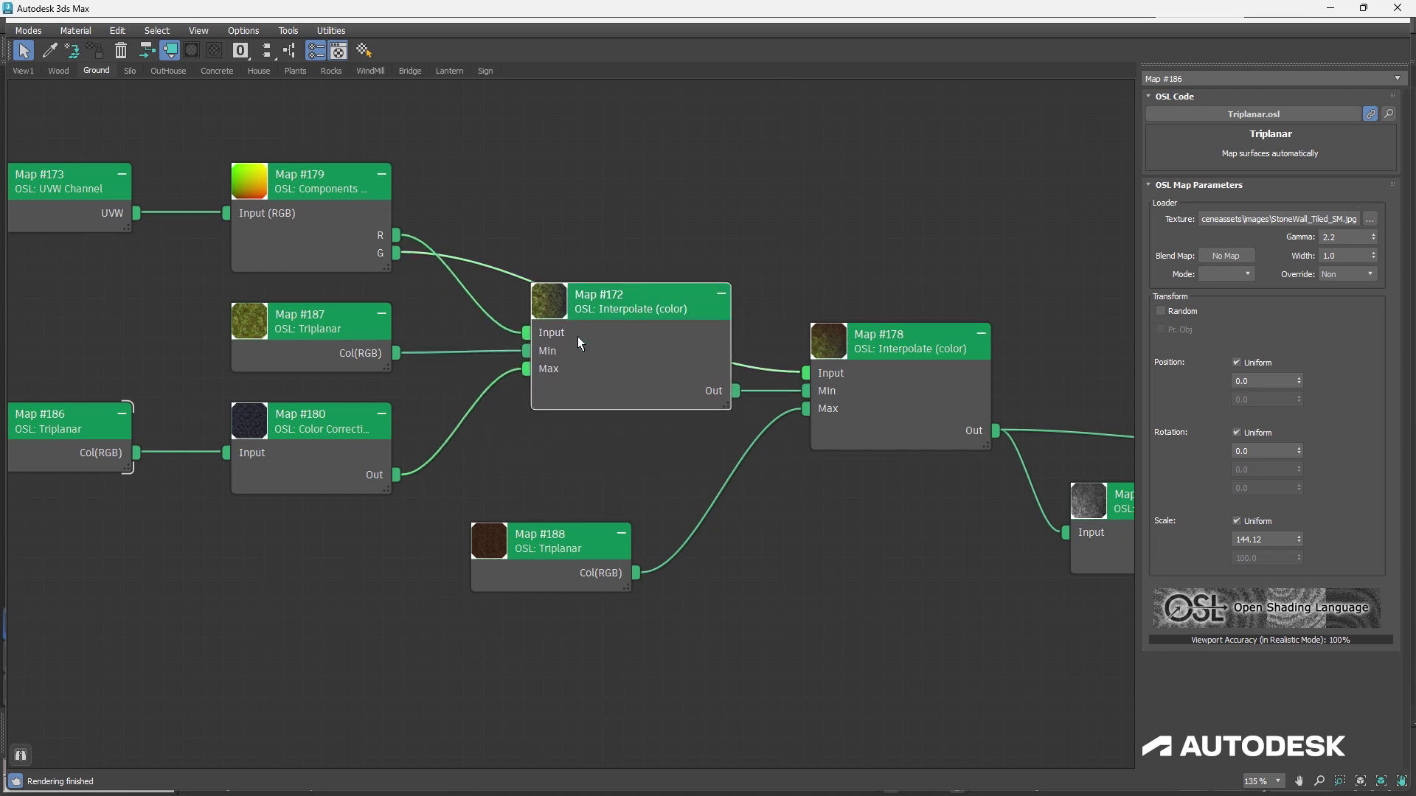
Review Map #172's interpolate blend and Map #173's UVW Channel reading map channel 2
double_click(657, 308)
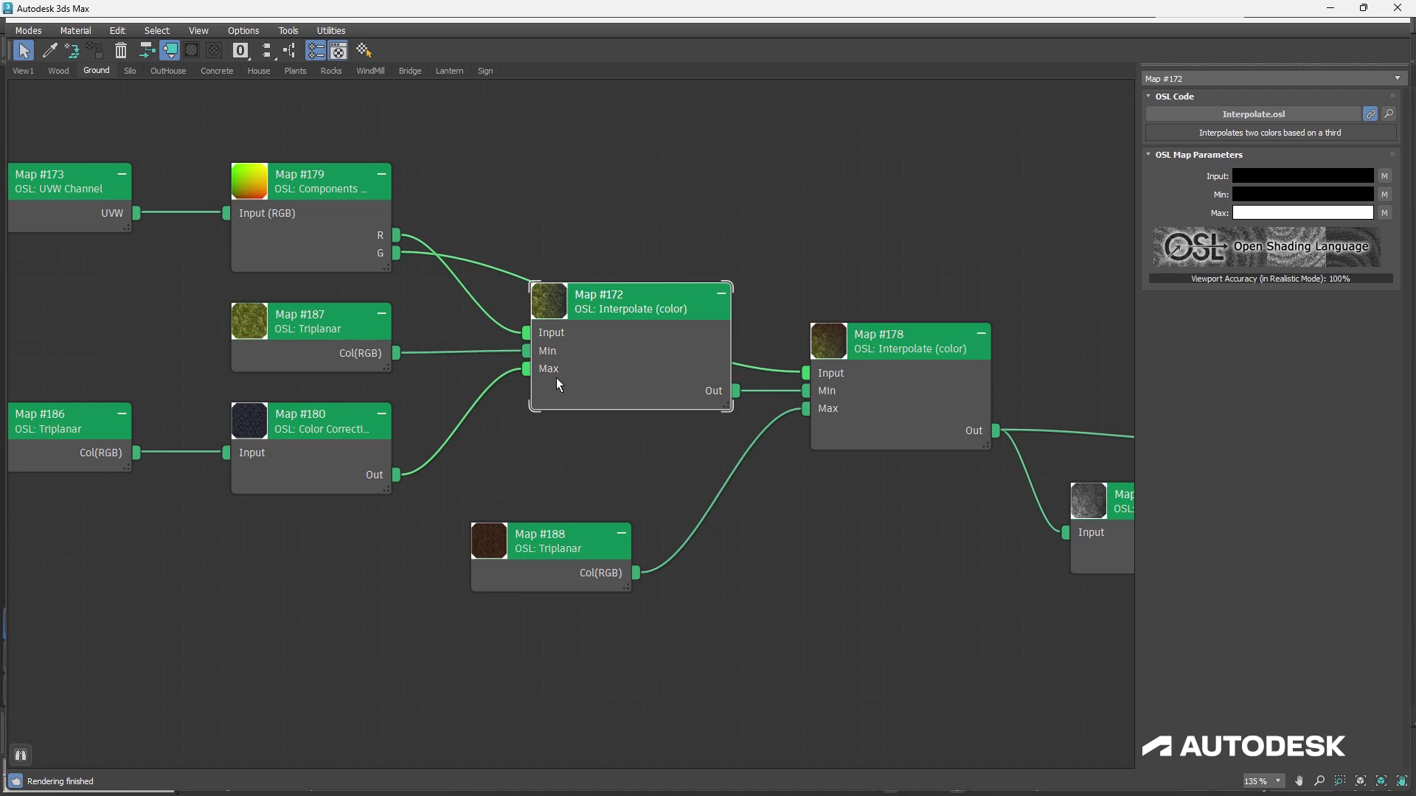
middle_drag(530, 410, 773, 445)
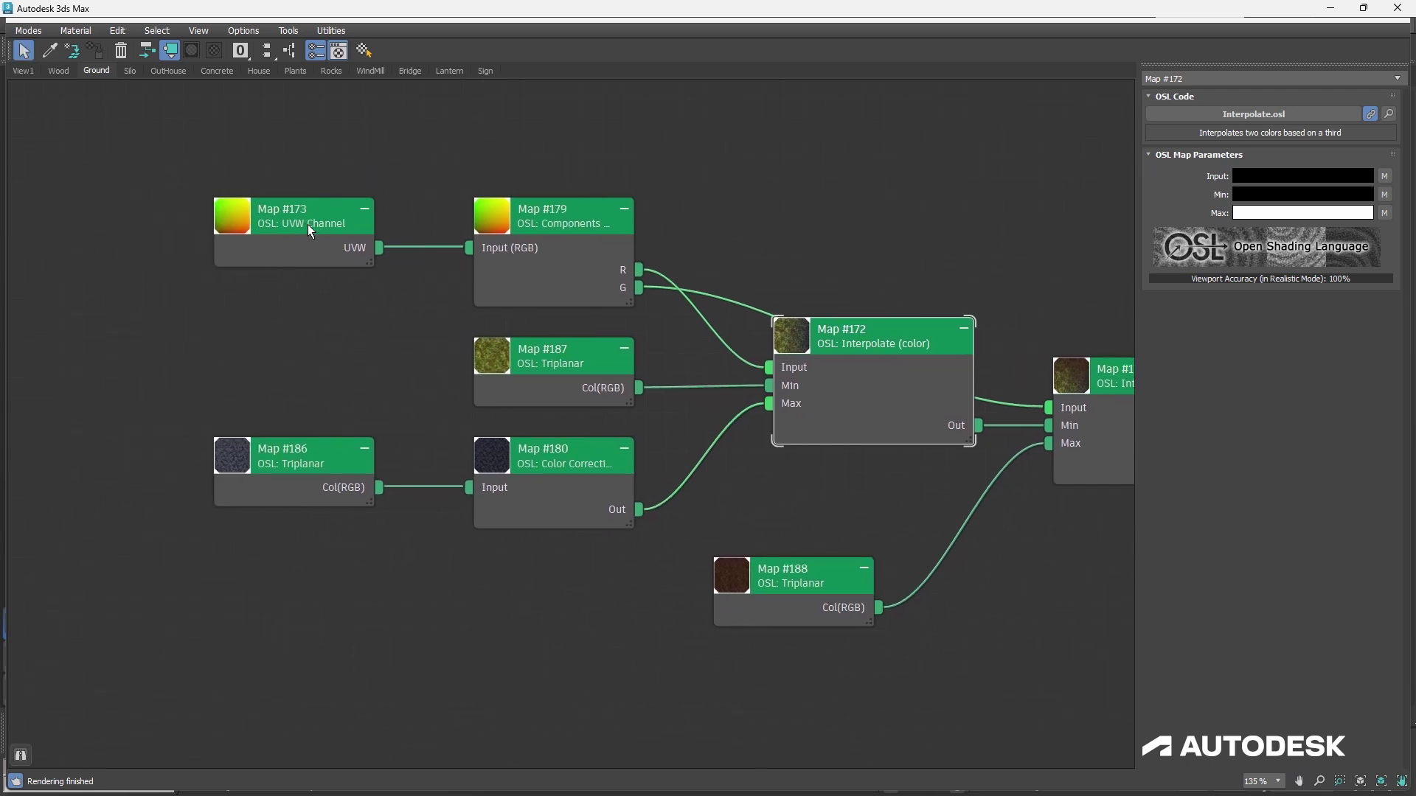
click(308, 225)
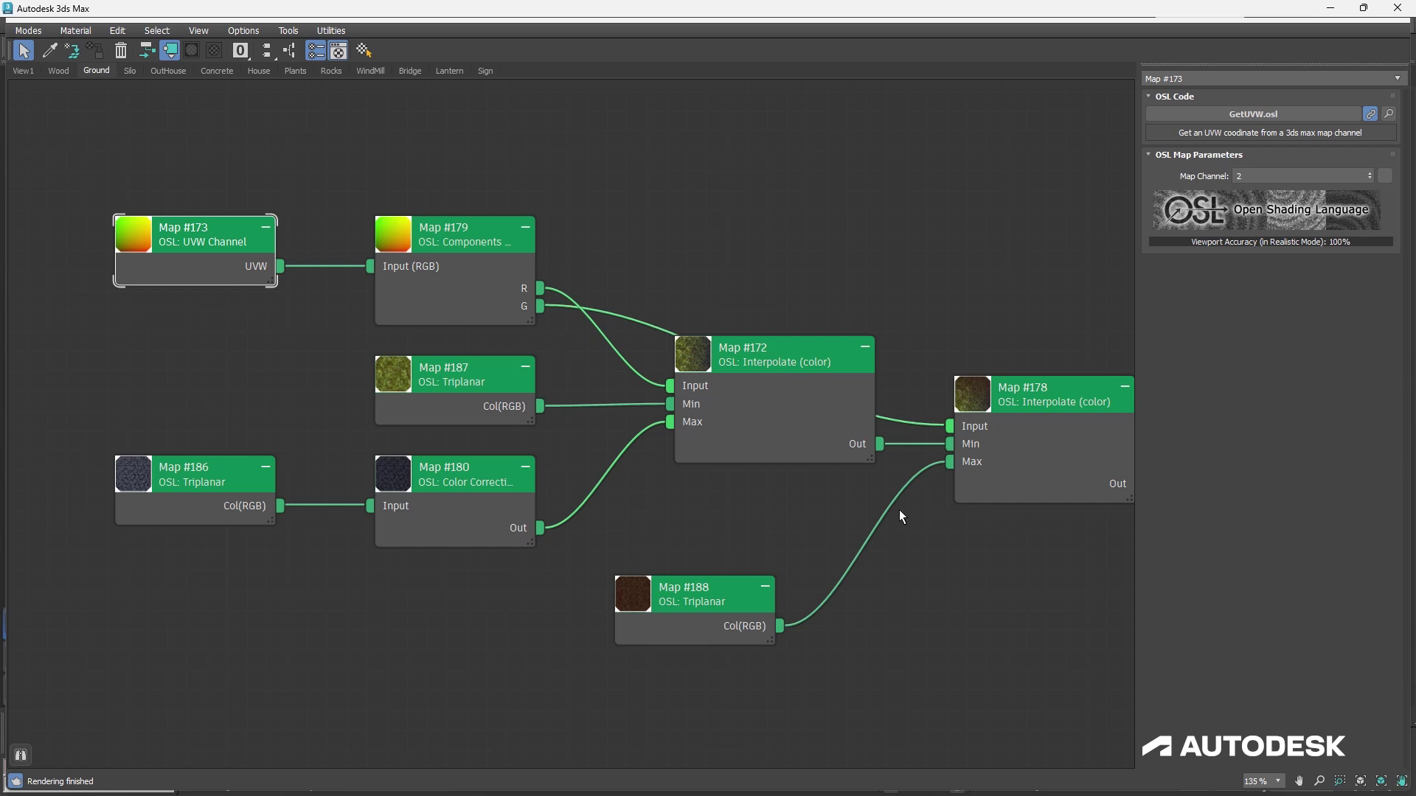
Review the moss Map #187 and colour correction Map #180 settings
middle_drag(899, 510, 730, 443)
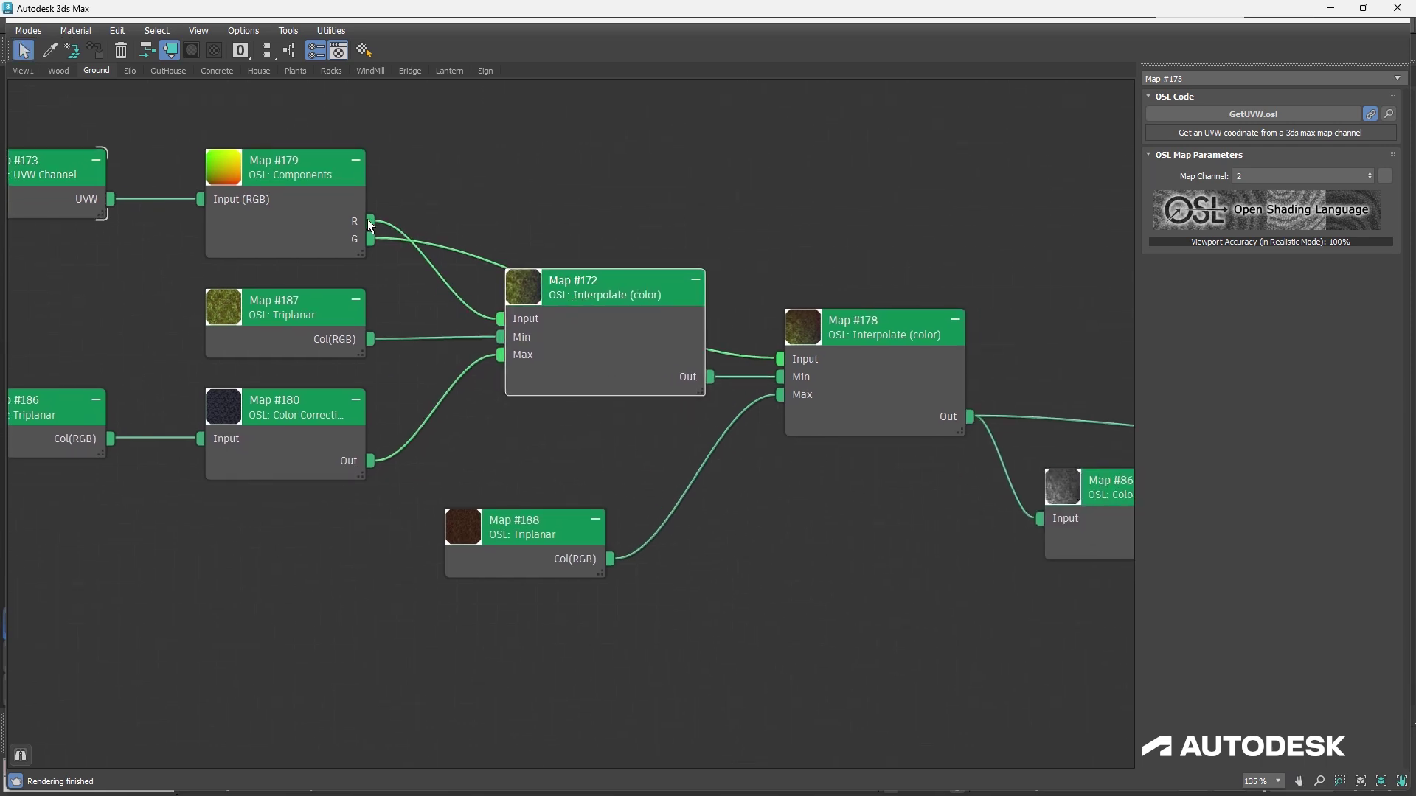
middle_drag(442, 327, 522, 289)
click(306, 273)
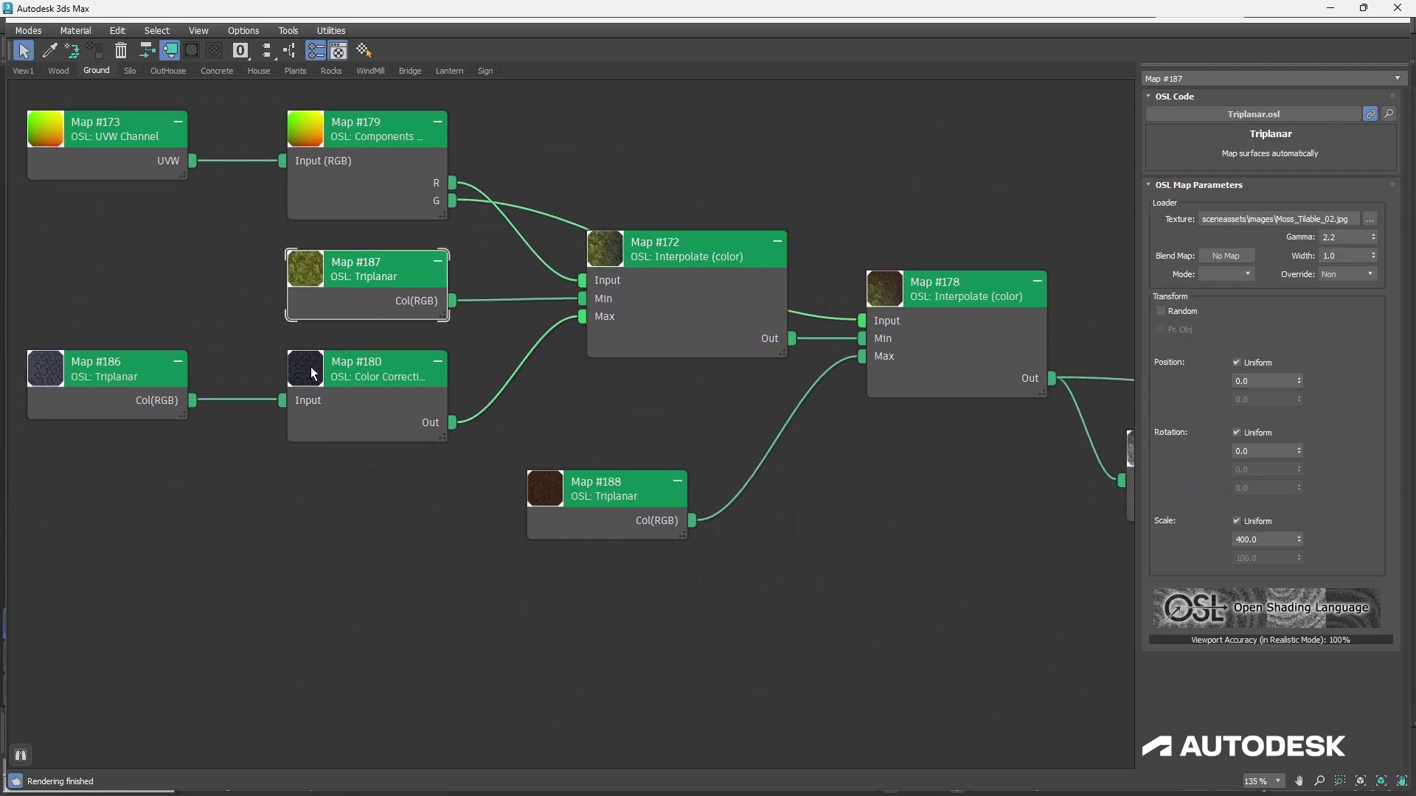
click(312, 369)
Nudge Map #178 and Map #188, then check the final colour correction Map #865
middle_drag(753, 418, 711, 420)
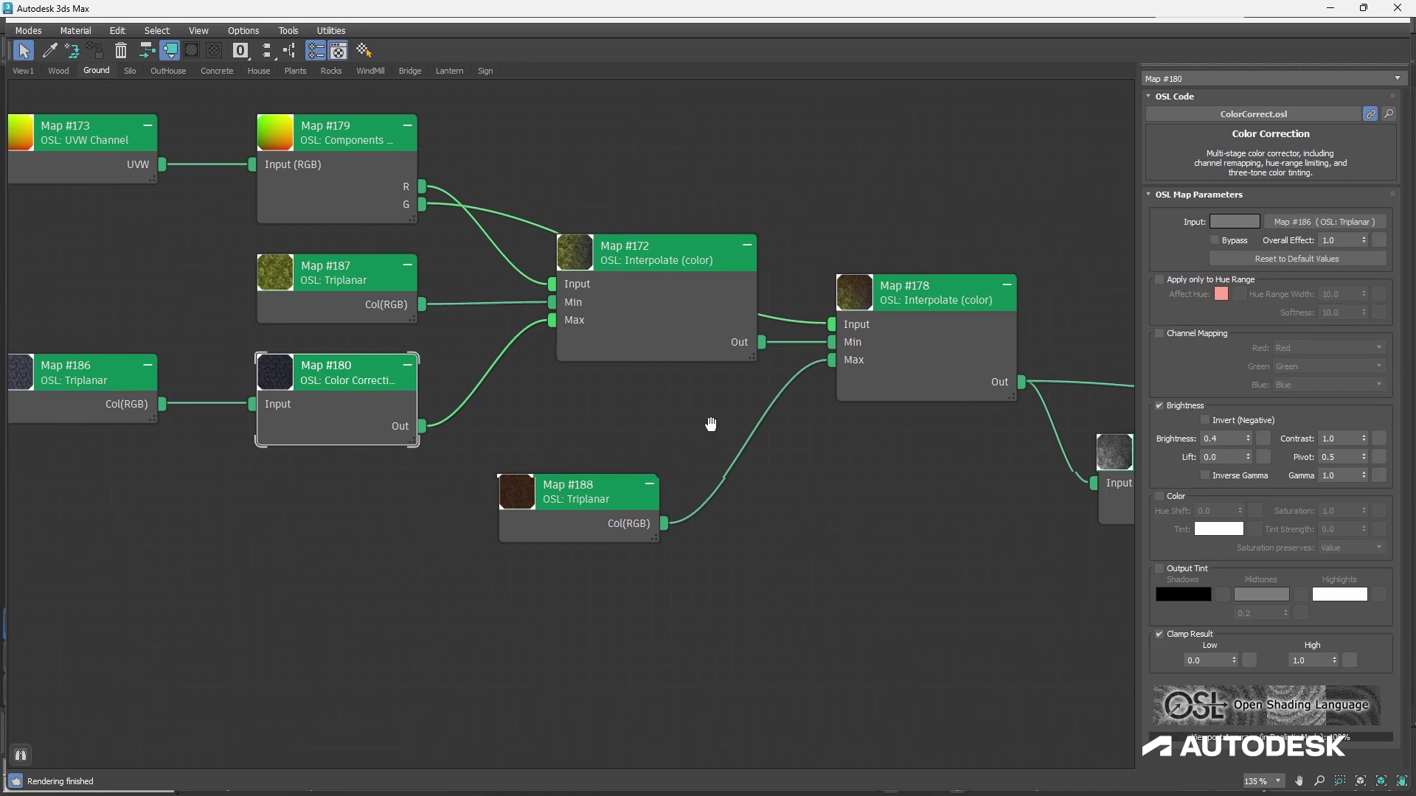
drag(883, 302, 890, 300)
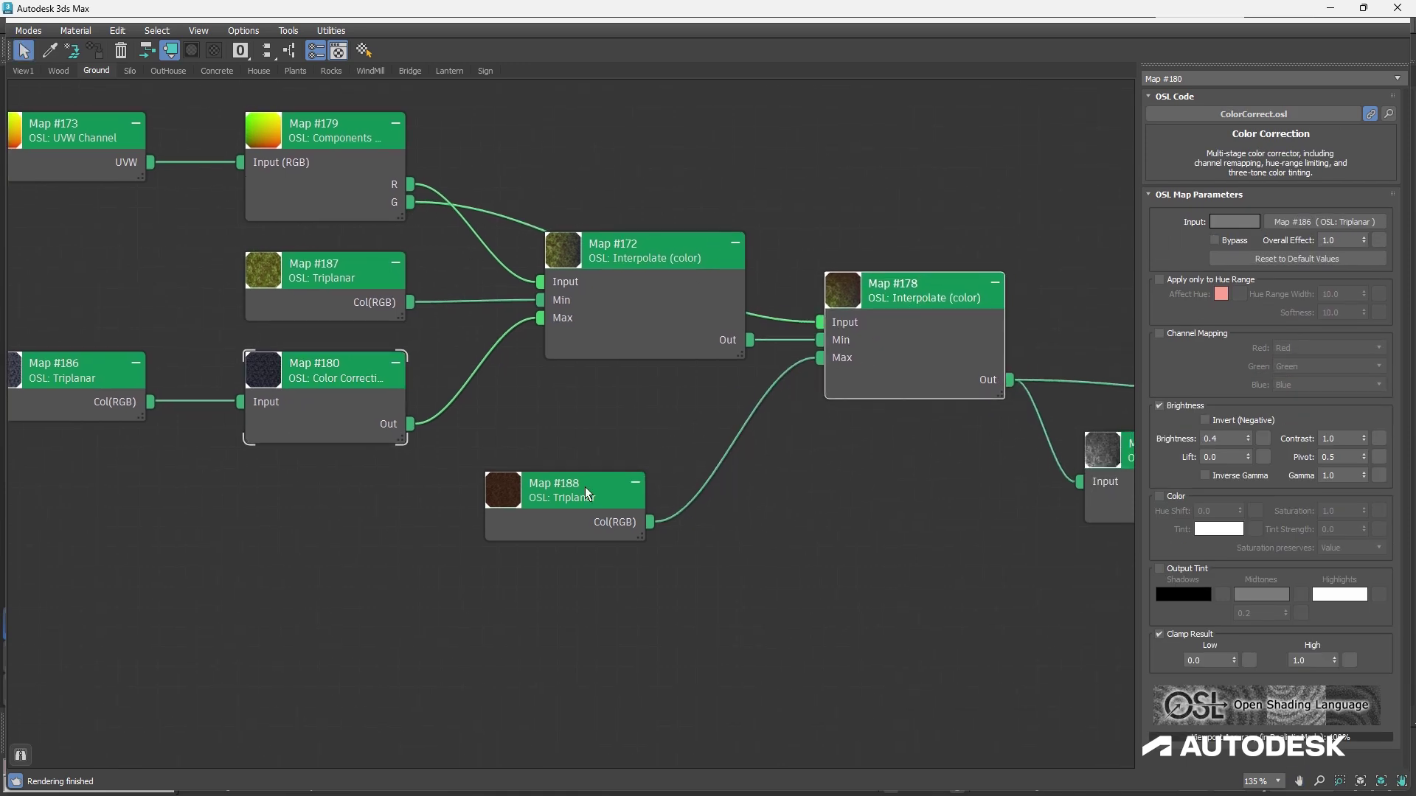
drag(585, 487, 626, 467)
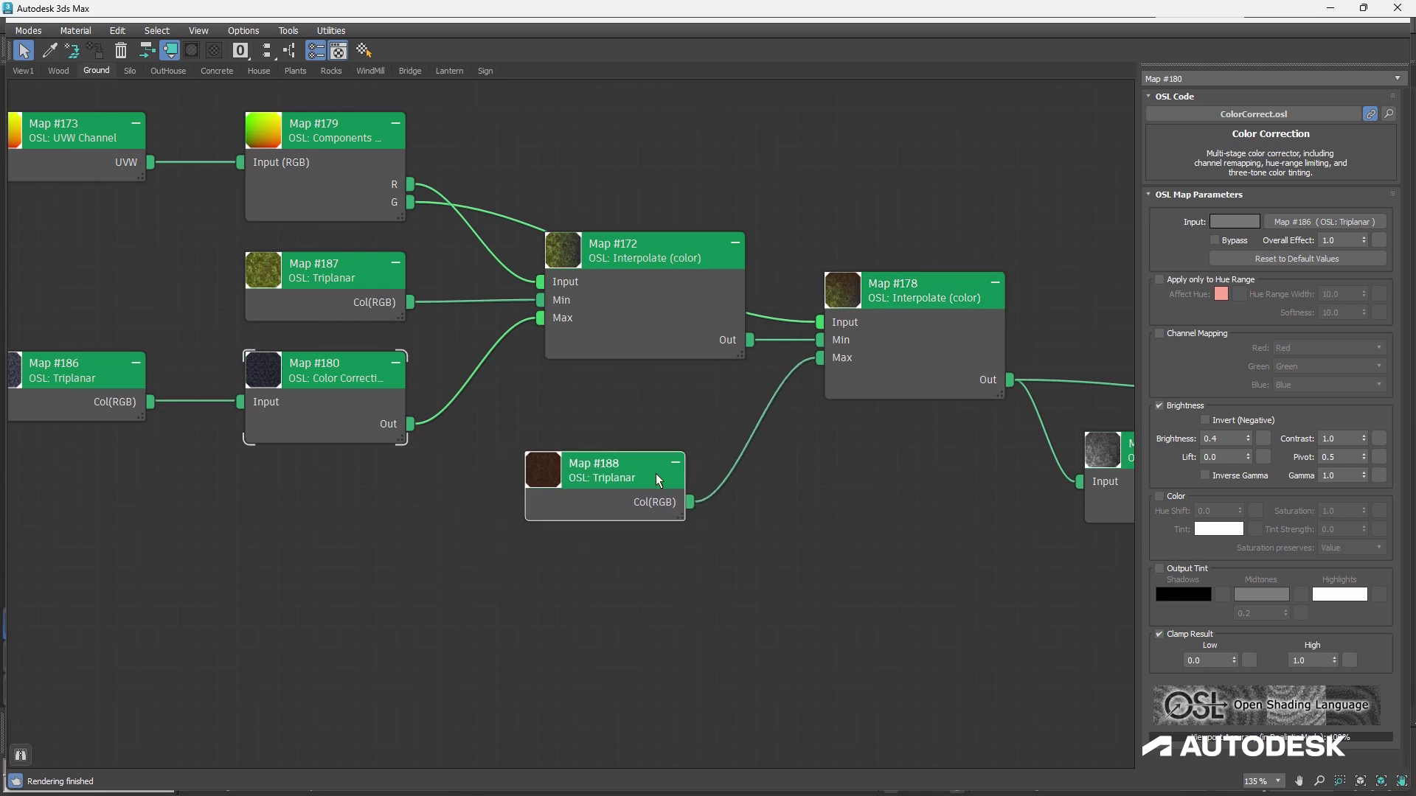
middle_drag(656, 473, 351, 450)
double_click(875, 432)
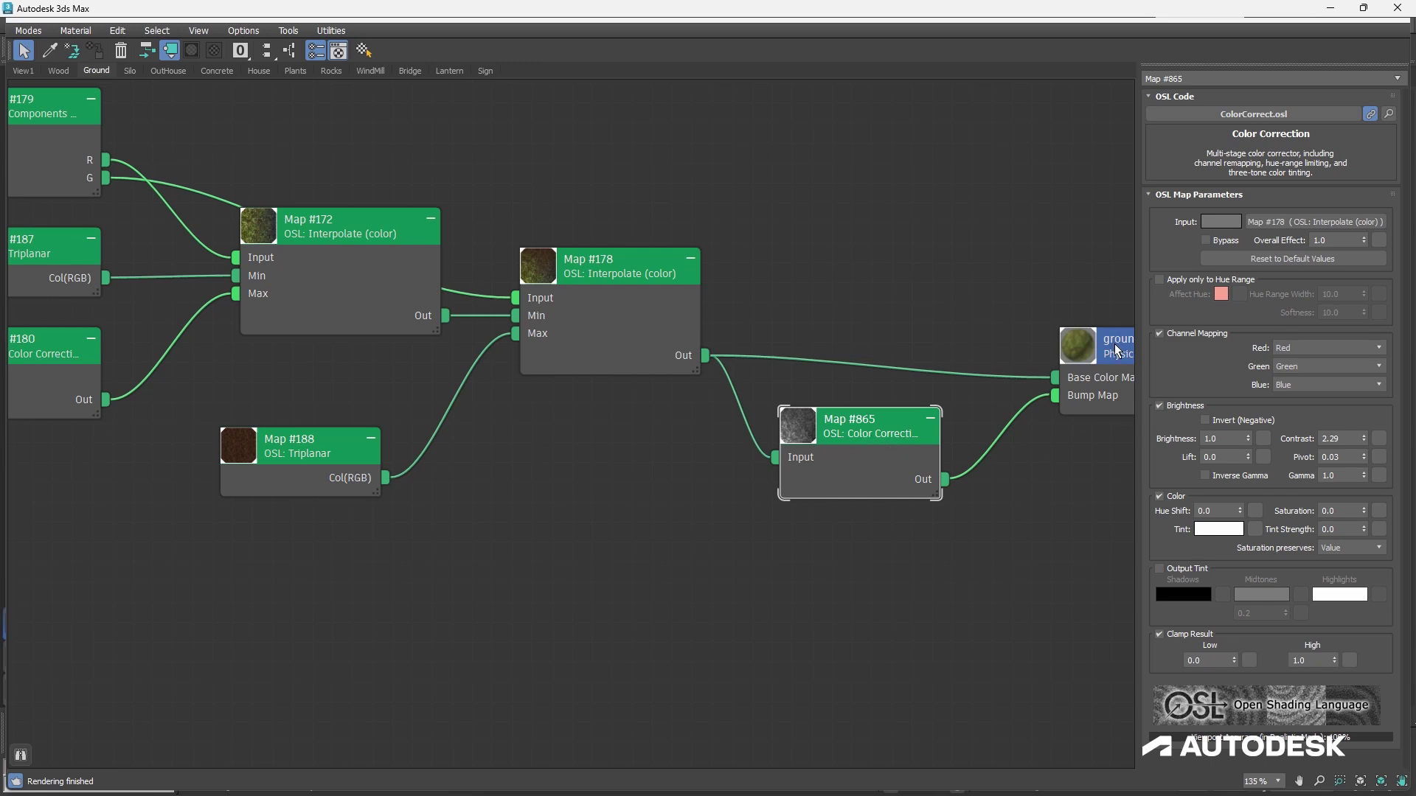
middle_drag(733, 468, 961, 527)
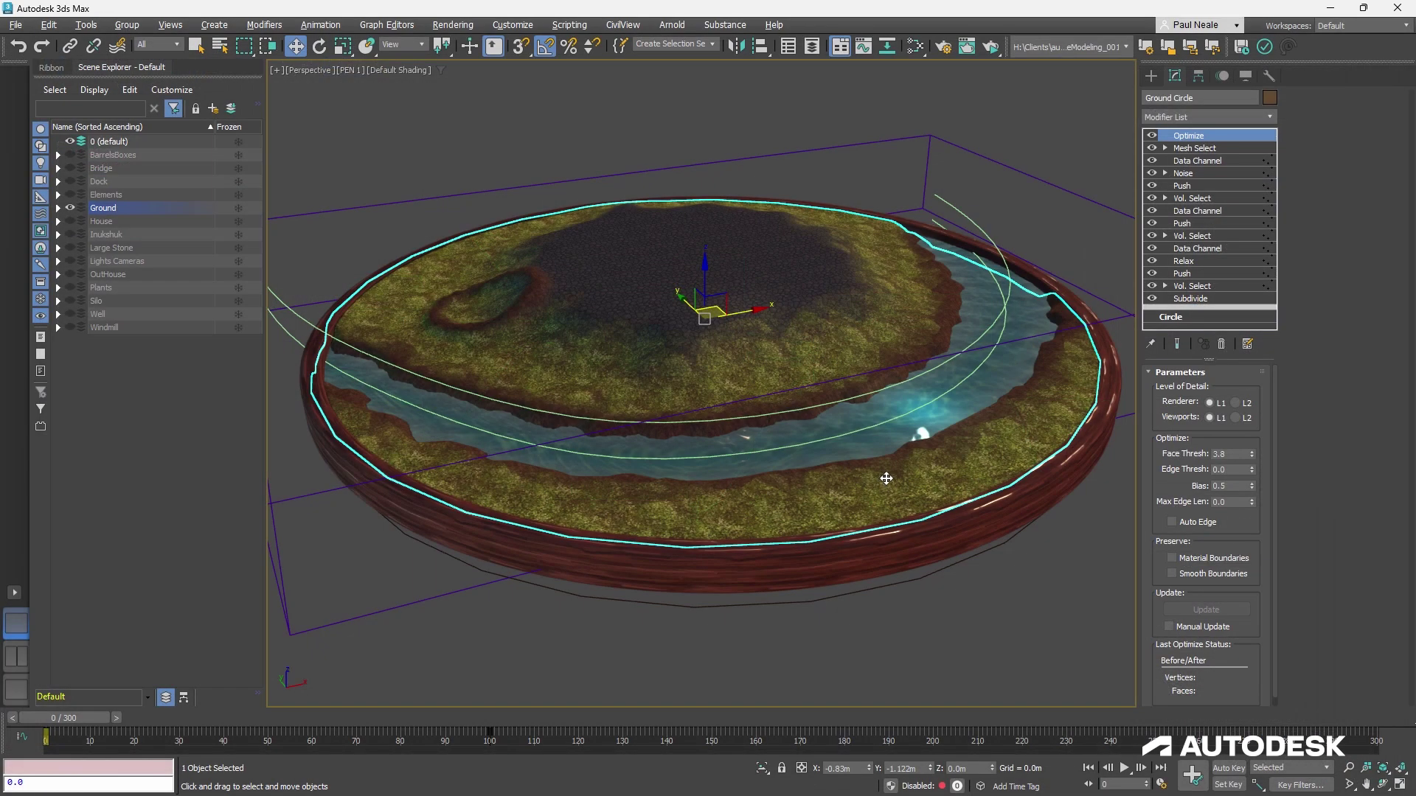
Check the lower Vol. Select's soft falloff, then show the Data Channel's Vertex Input, Clamp, Vertex Output stack
click(1207, 286)
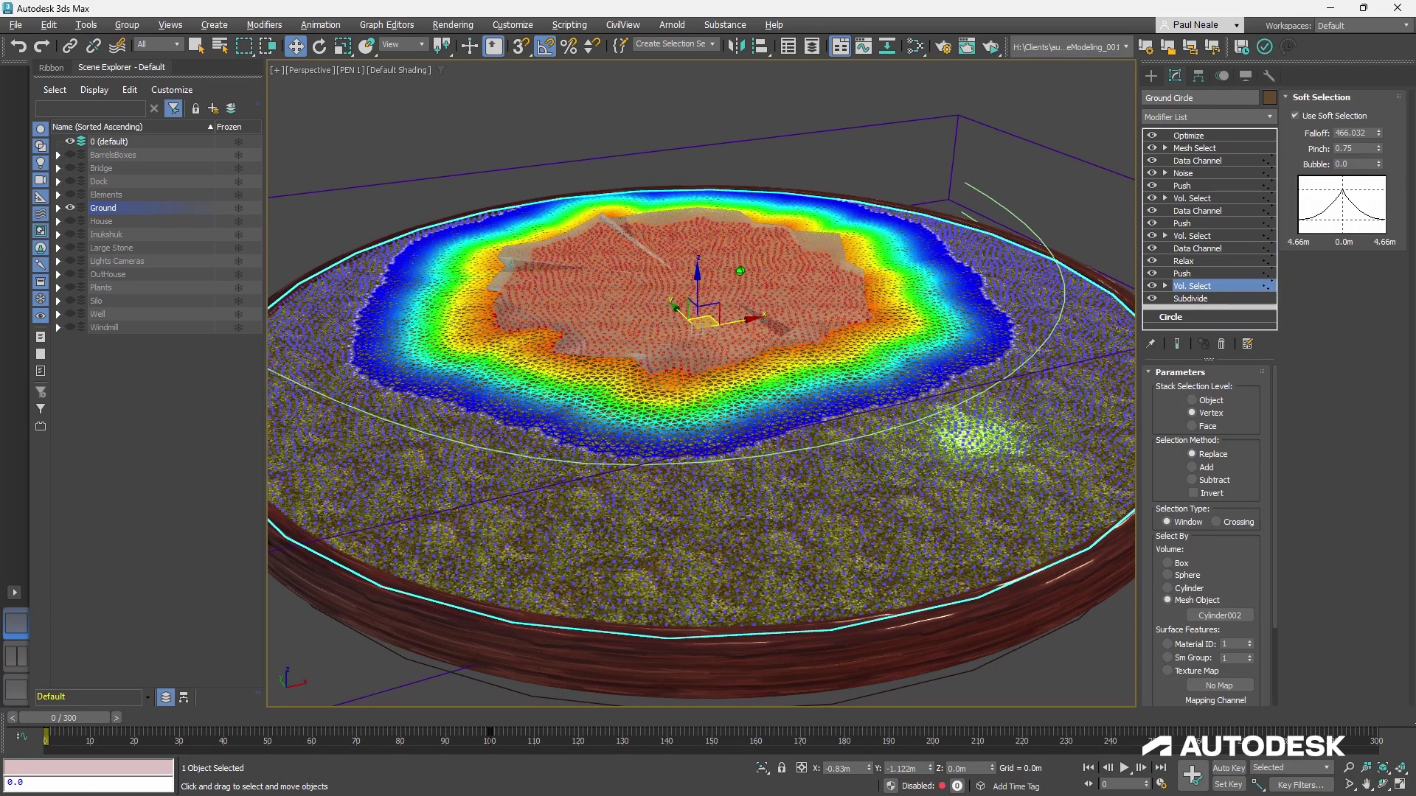
scroll(592, 317, up, 2)
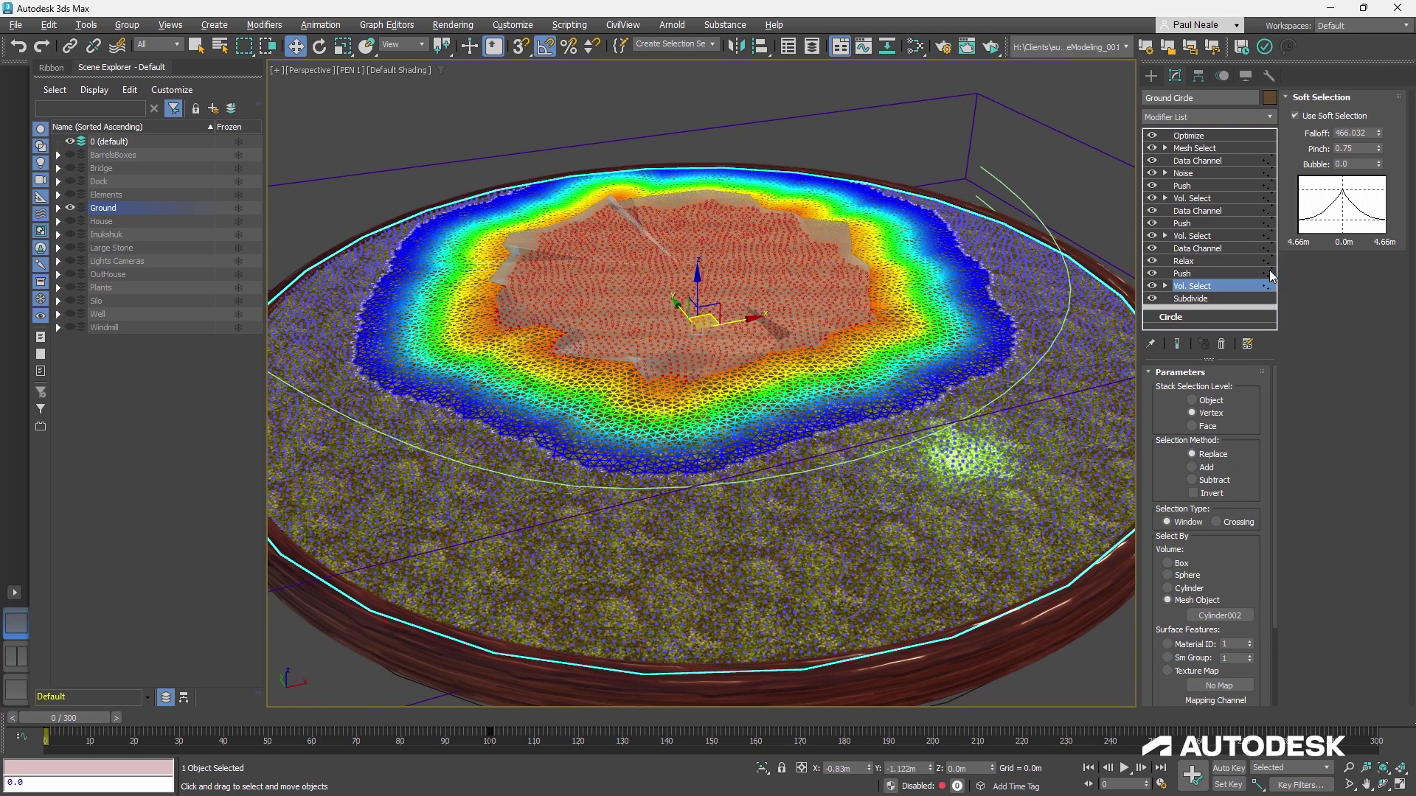
click(1194, 249)
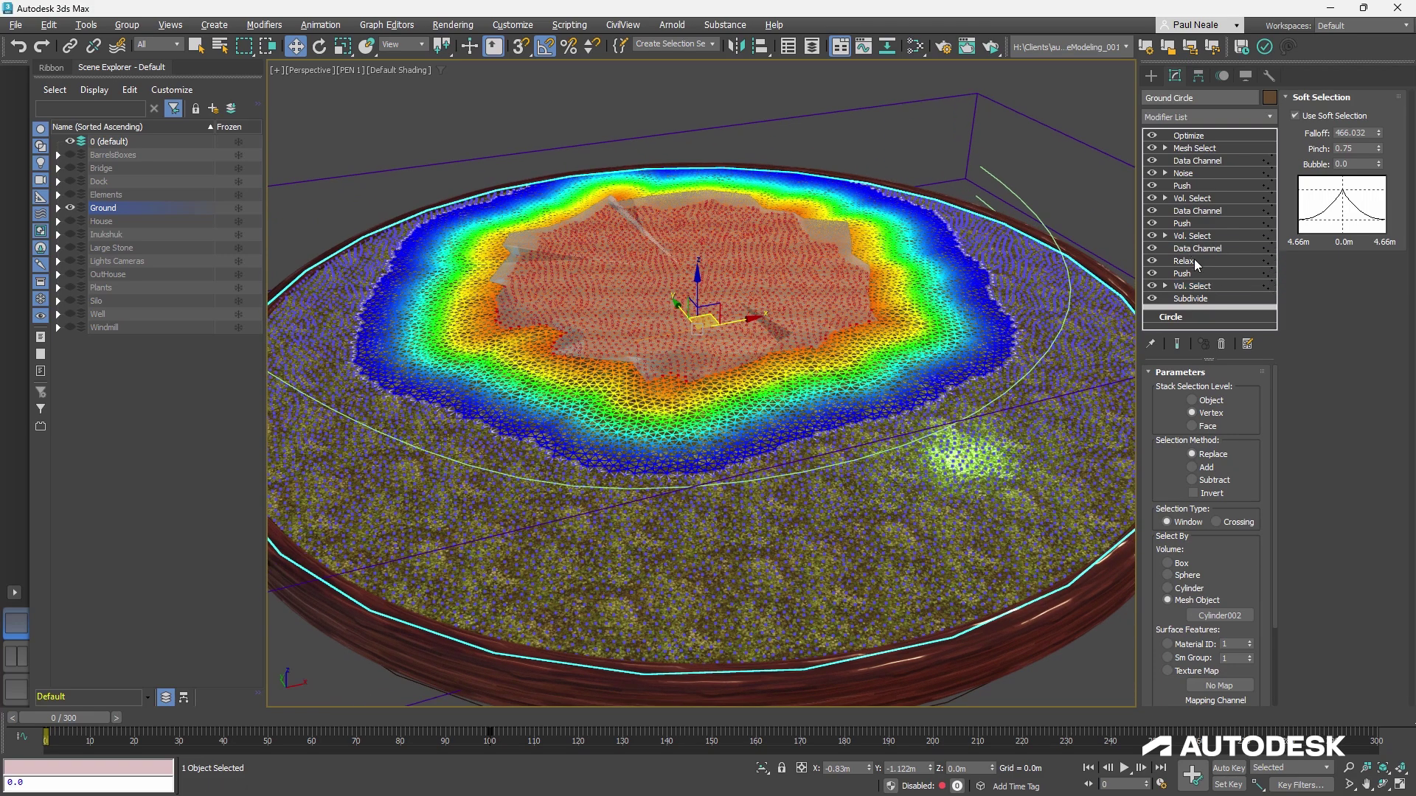
alt+middle_drag(1000, 454, 1004, 428)
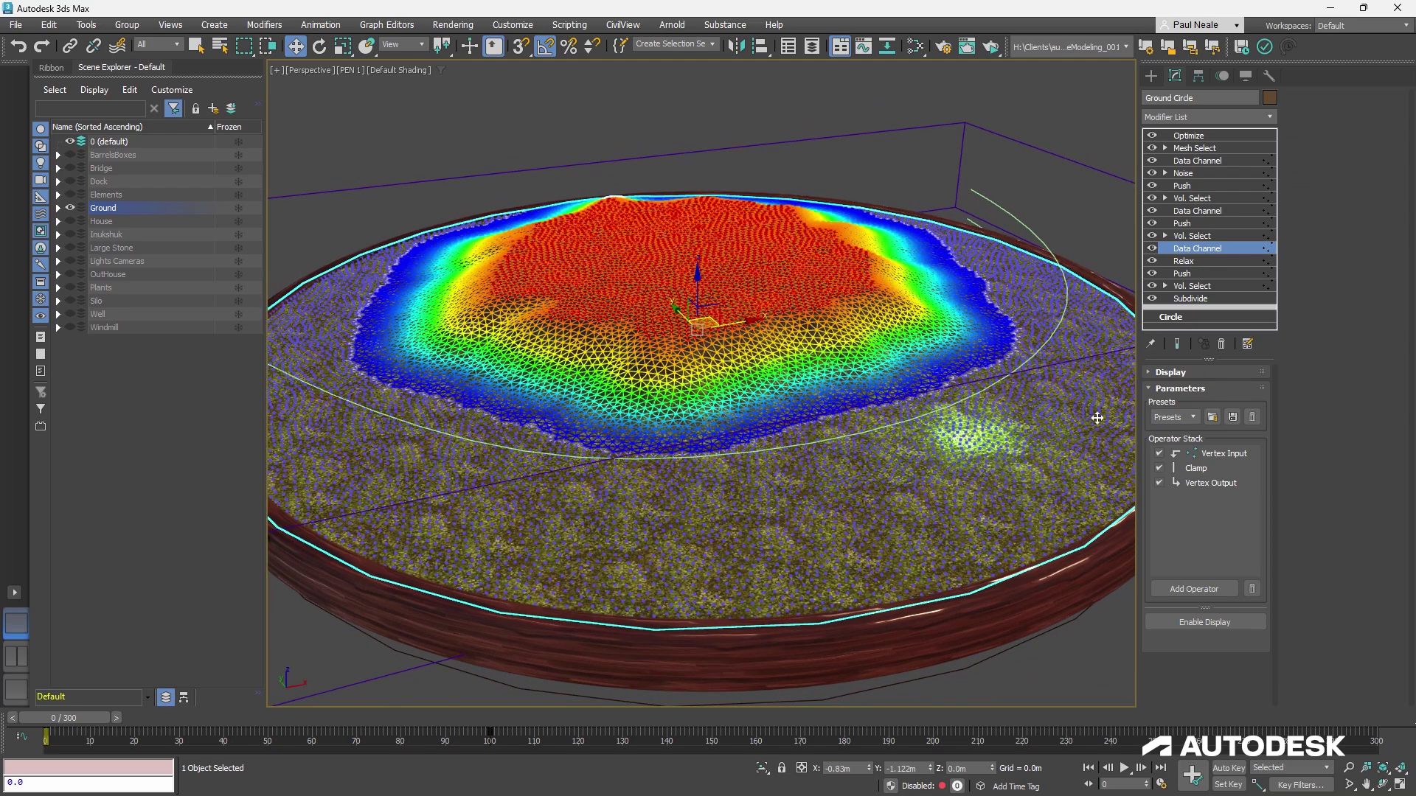
click(1230, 455)
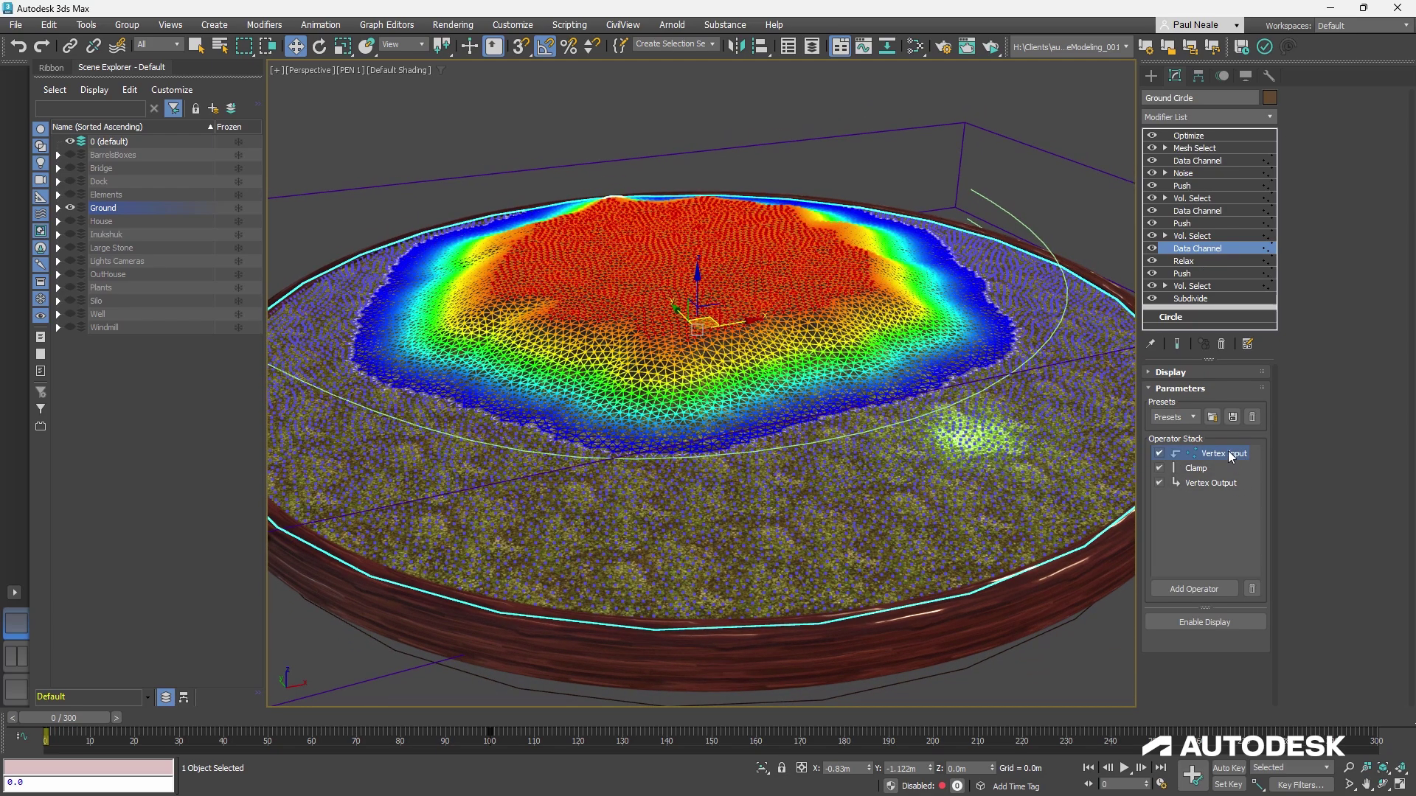
click(1204, 588)
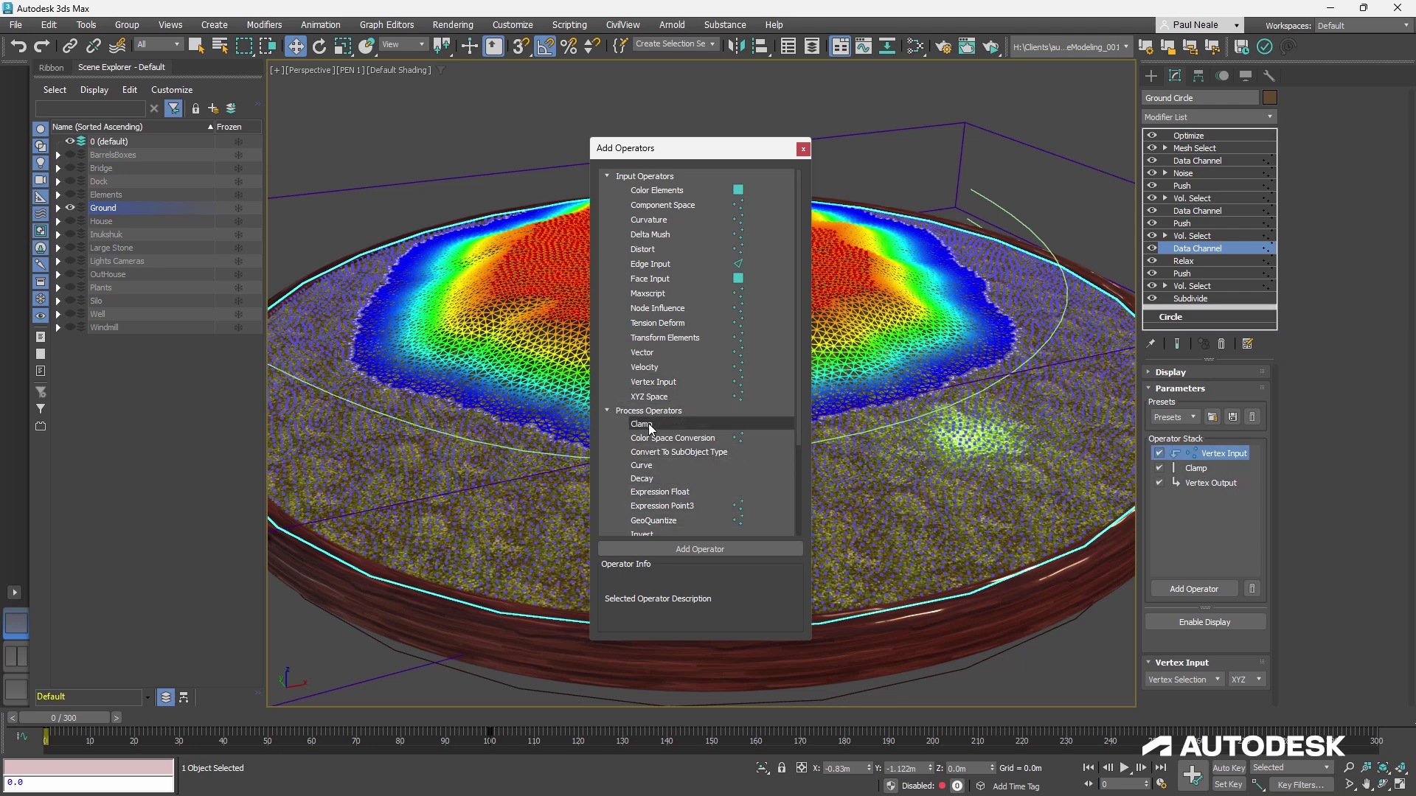
scroll(801, 487, down, 1)
scroll(801, 489, down, 2)
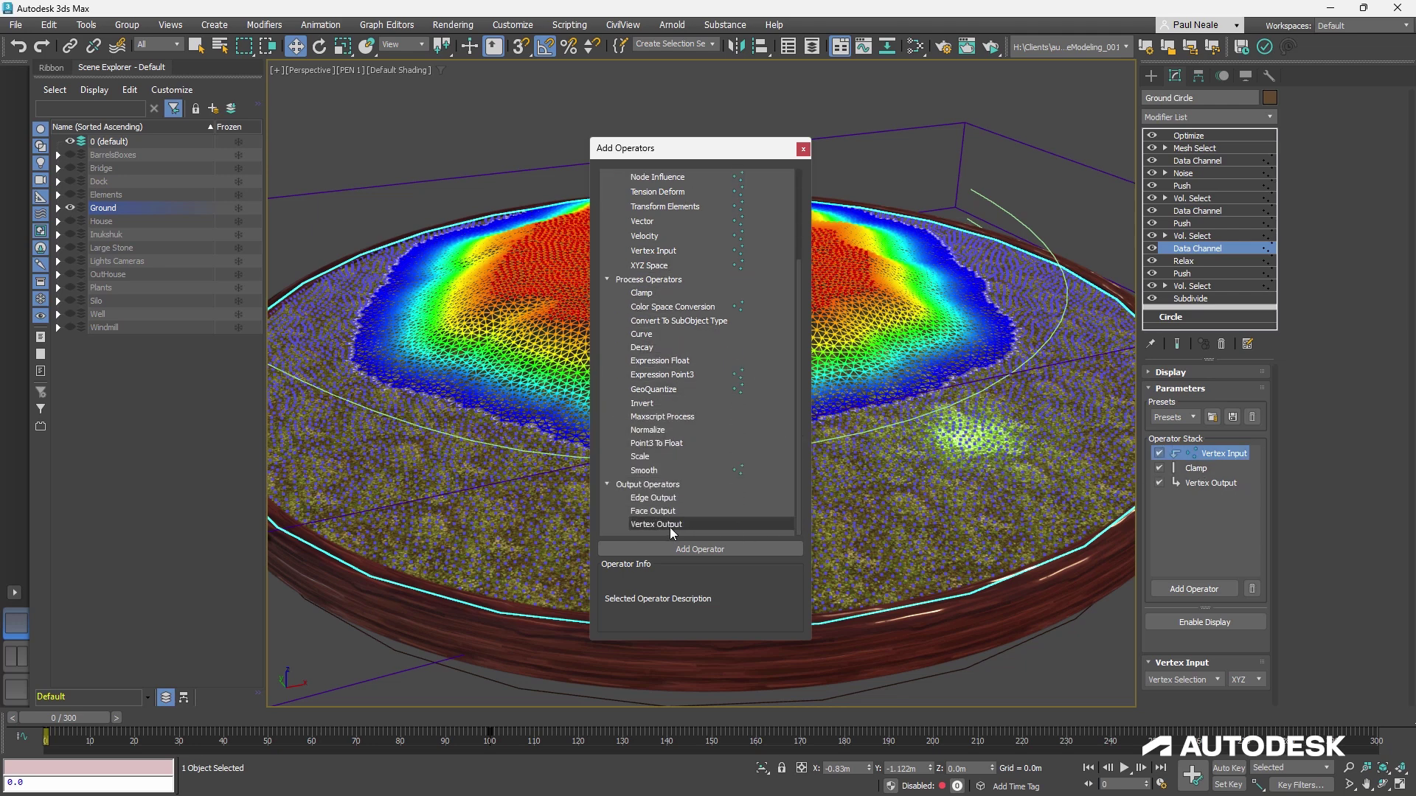
click(803, 149)
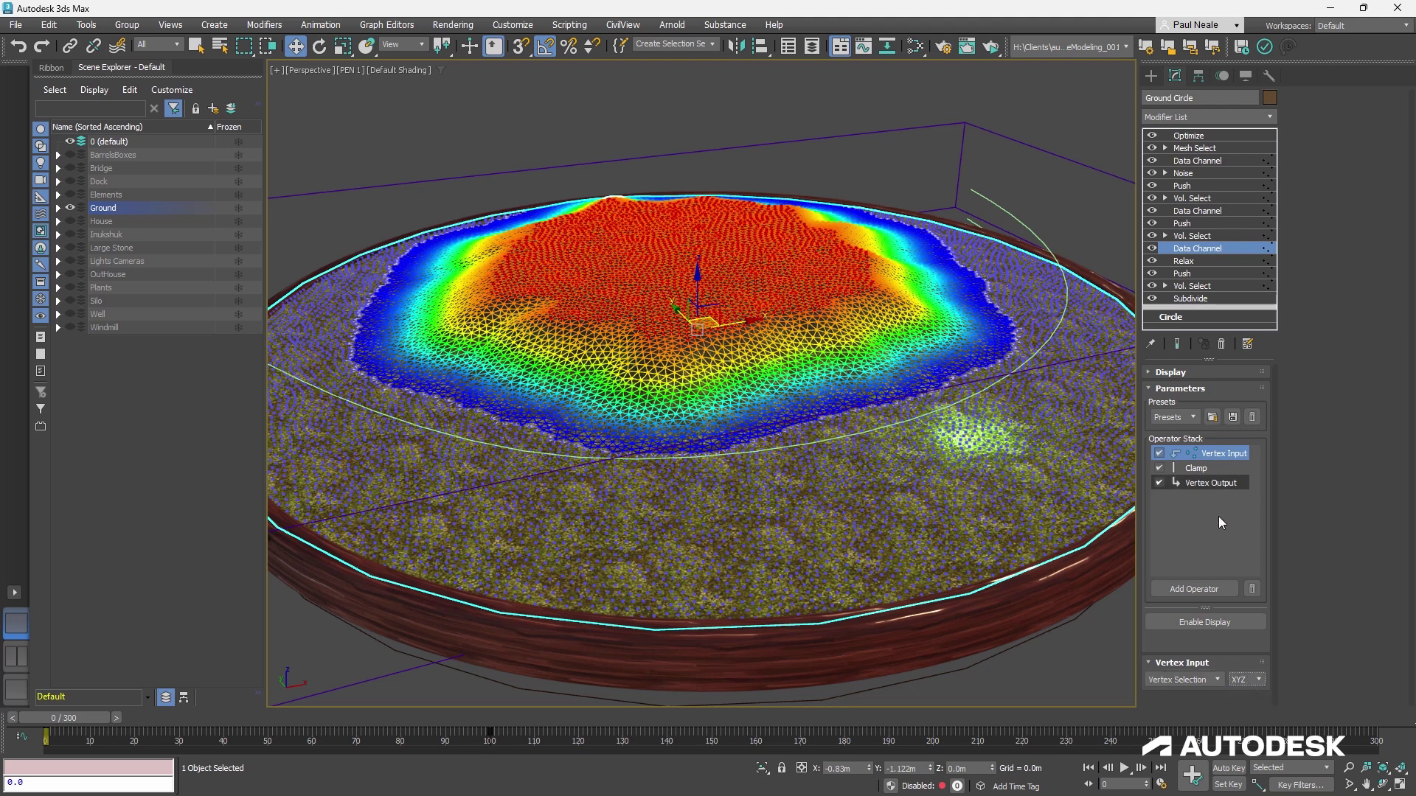
Check Clamp's 0.0–1.0 range and Vertex Output writing Map Channel 2, component X, Replace
click(1205, 470)
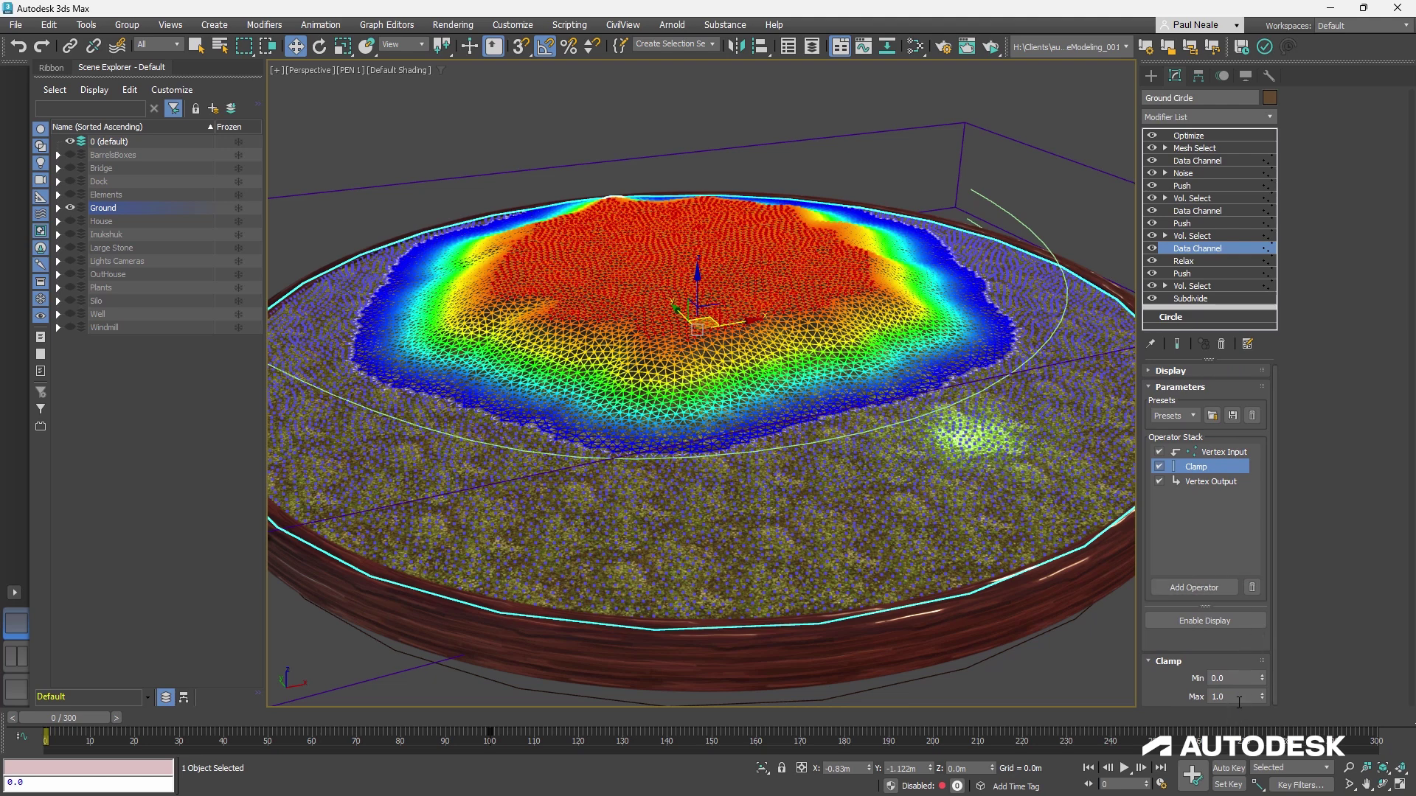
click(1204, 483)
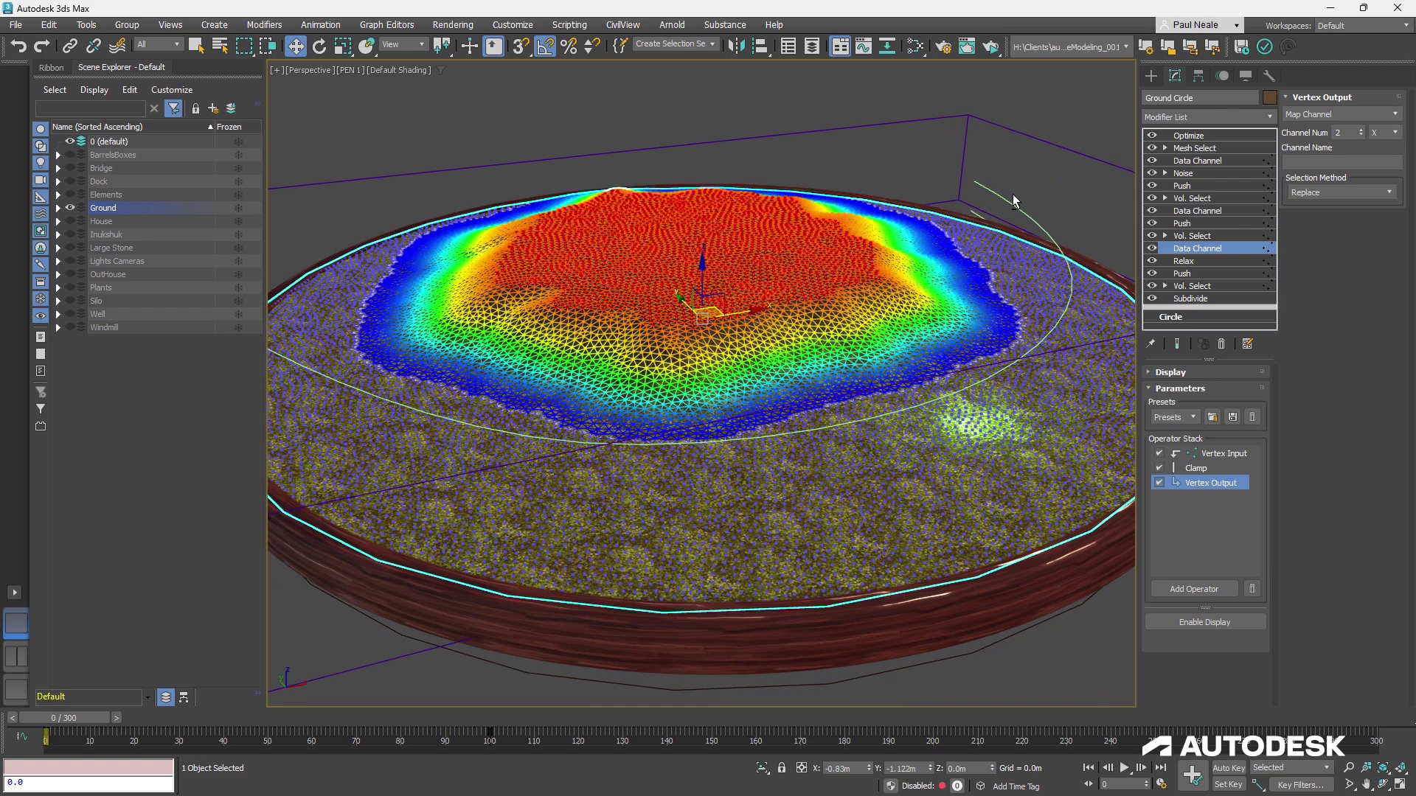
Trace map channel 2 through the UVW Channel, ColorJuggler and Interpolate nodes
key(alt+Tab)
key(alt+Tab)
key(m)
middle_drag(742, 454, 988, 535)
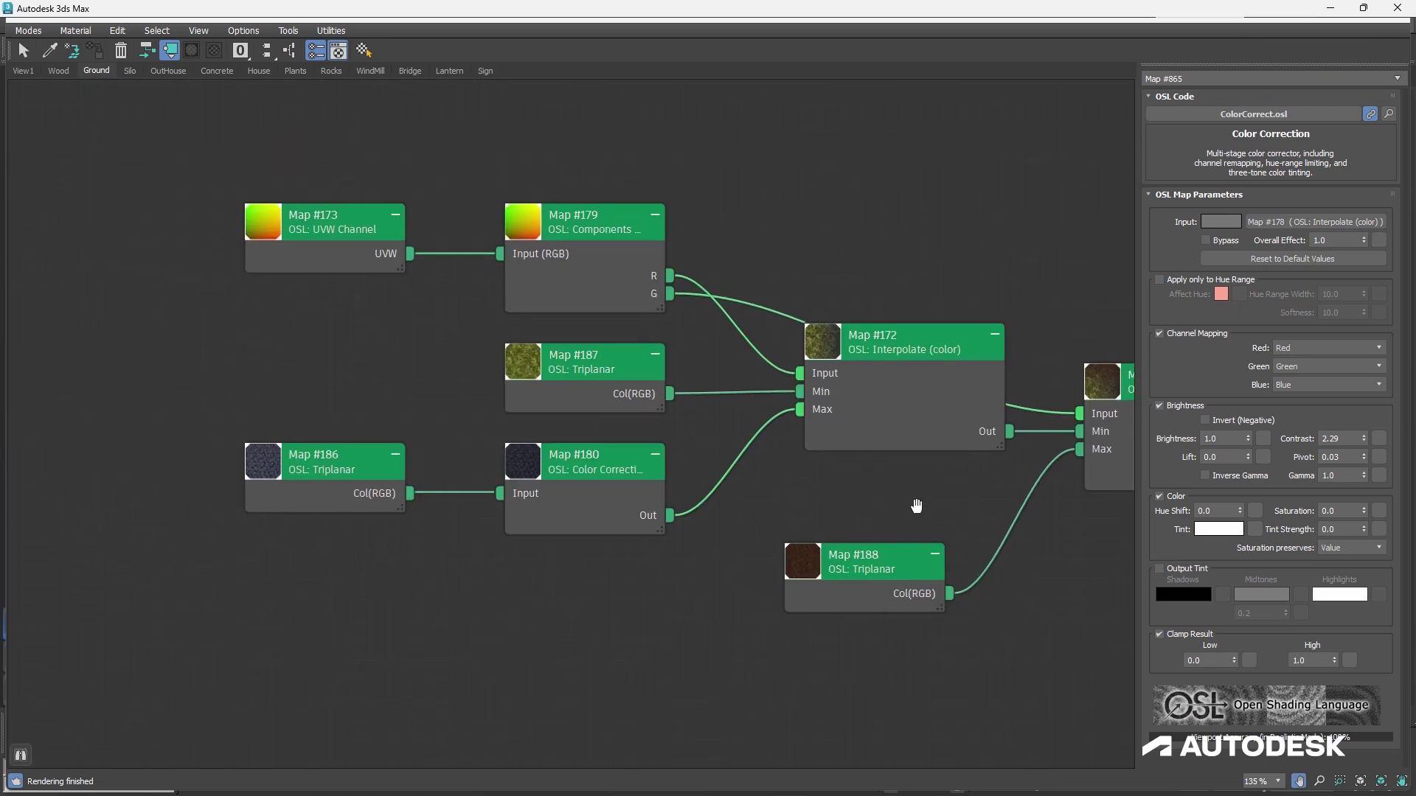
click(335, 240)
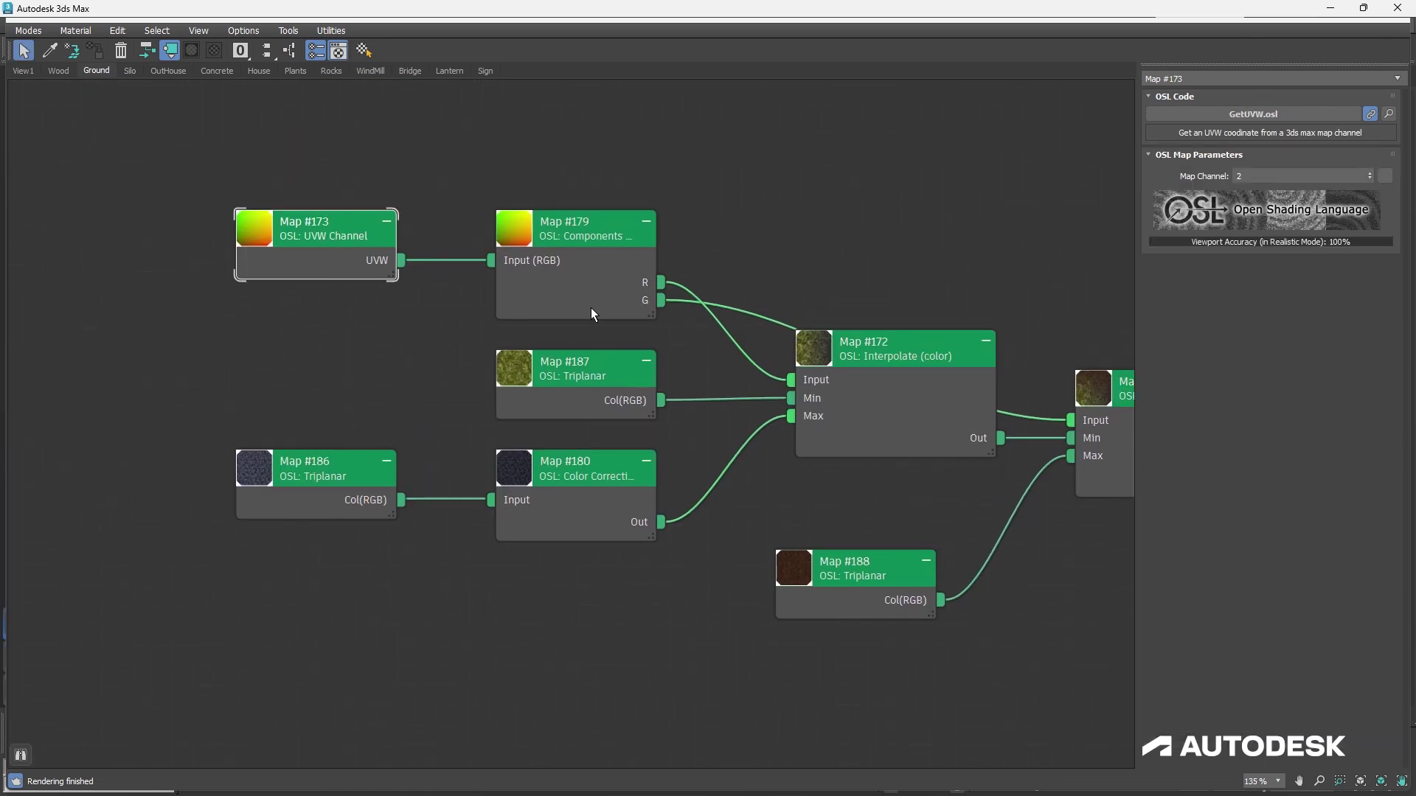
click(606, 232)
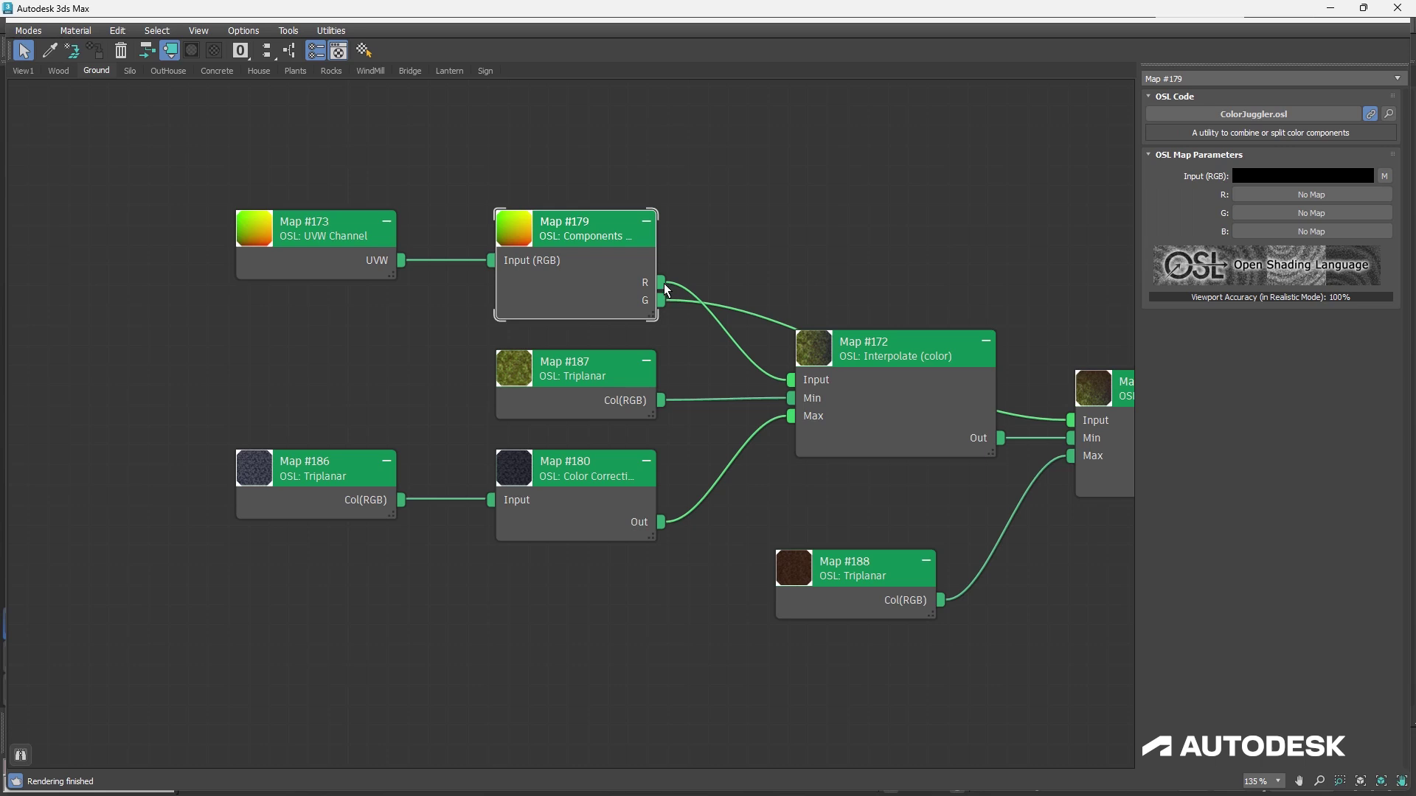
click(874, 360)
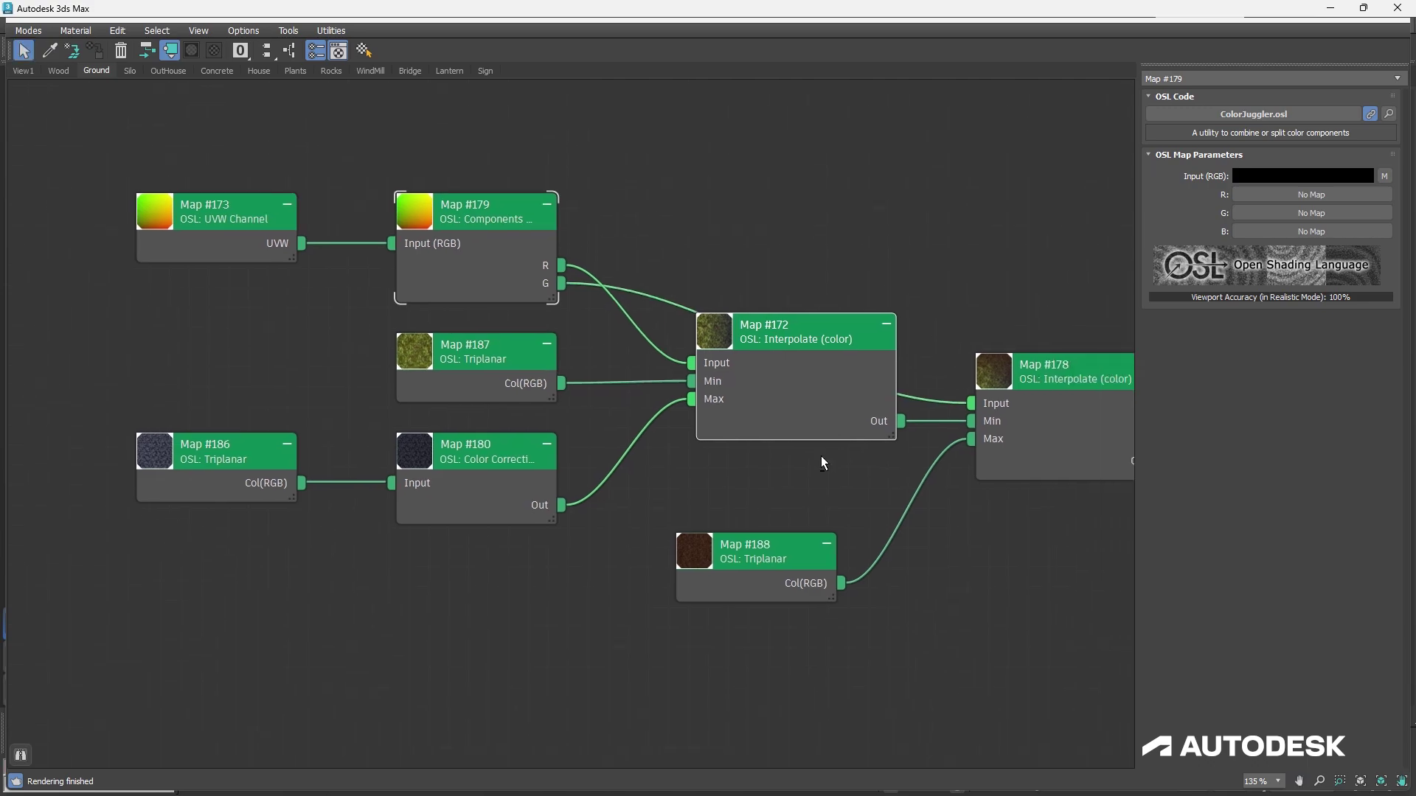
Select Cylinder002, showing its Noise modifier: scale 51.0, strength X 4.052m, Y 3.126m
key(alt+Tab)
key(alt+Tab)
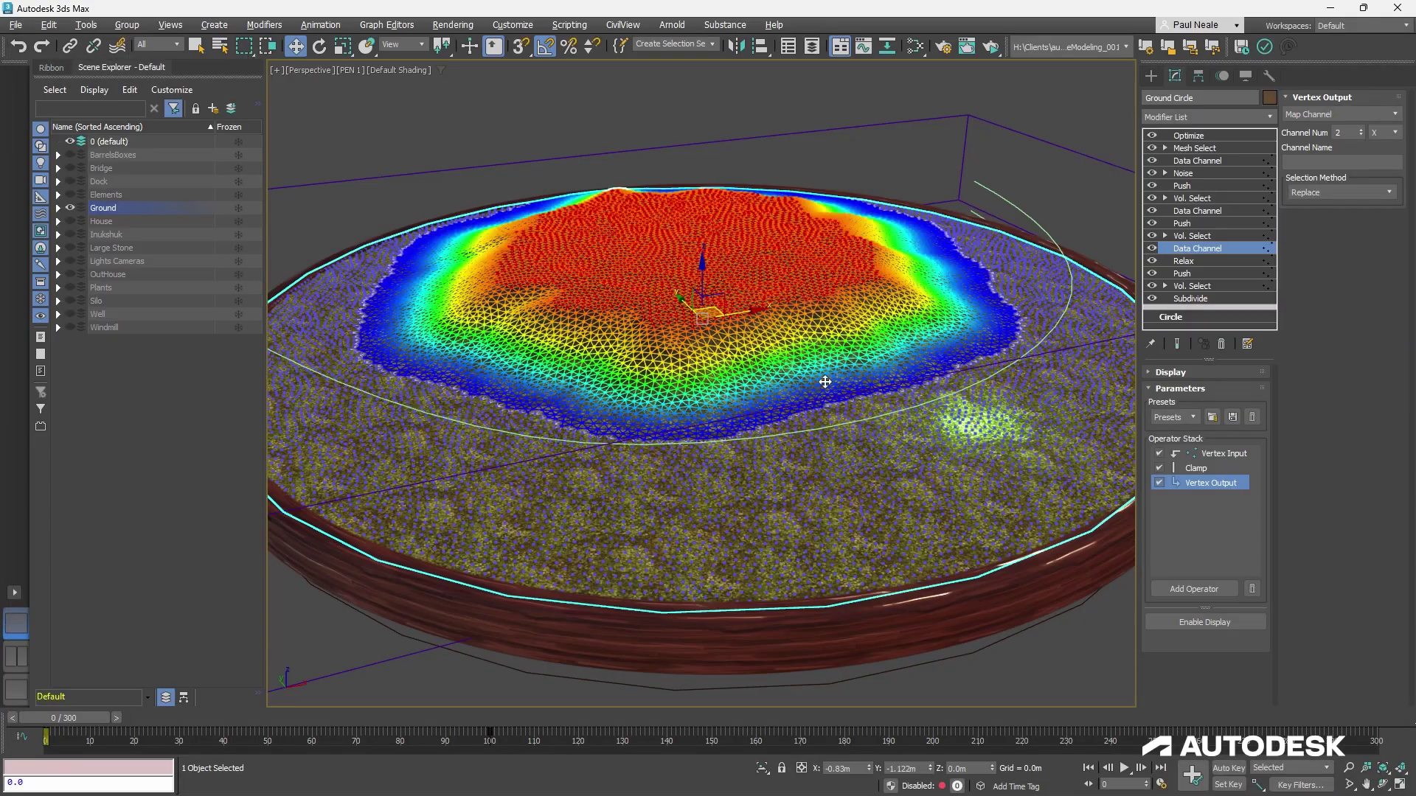
alt+middle_drag(820, 385, 730, 339)
click(765, 357)
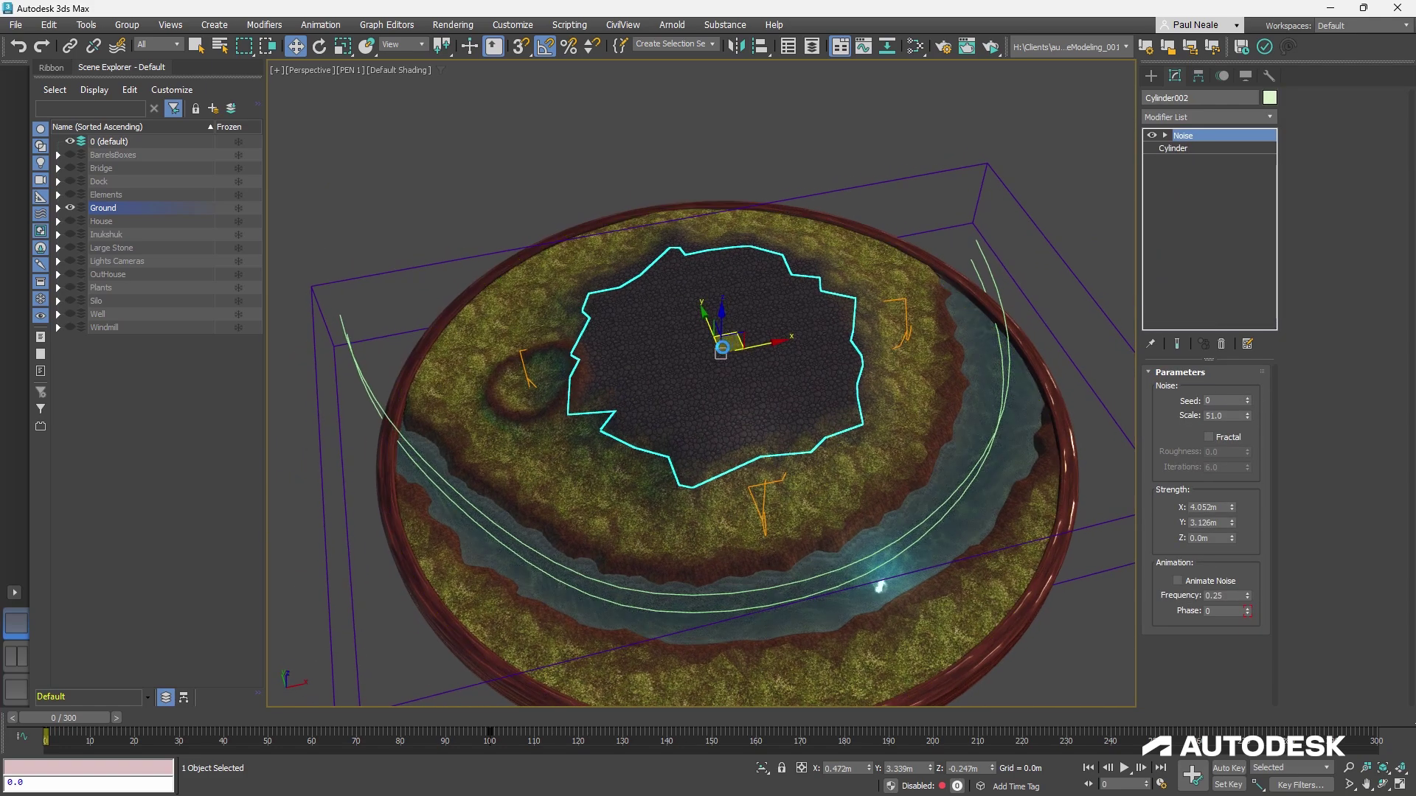
Move Cylinder002 across the terrain and reframe the view to watch the stone patch follow
drag(708, 369, 787, 346)
alt+middle_drag(786, 346, 805, 384)
scroll(811, 395, up, 4)
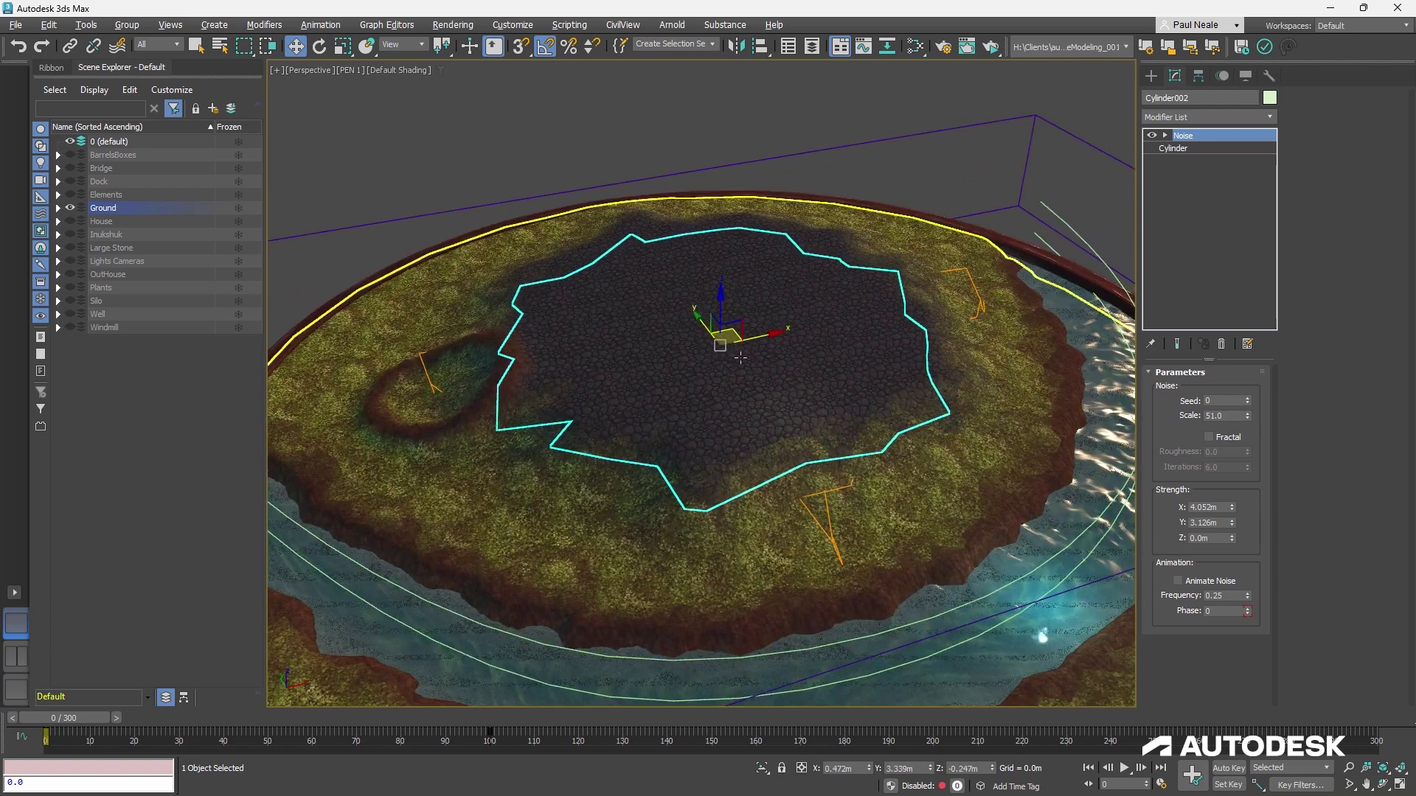
middle_drag(848, 476, 784, 396)
scroll(783, 397, down, 5)
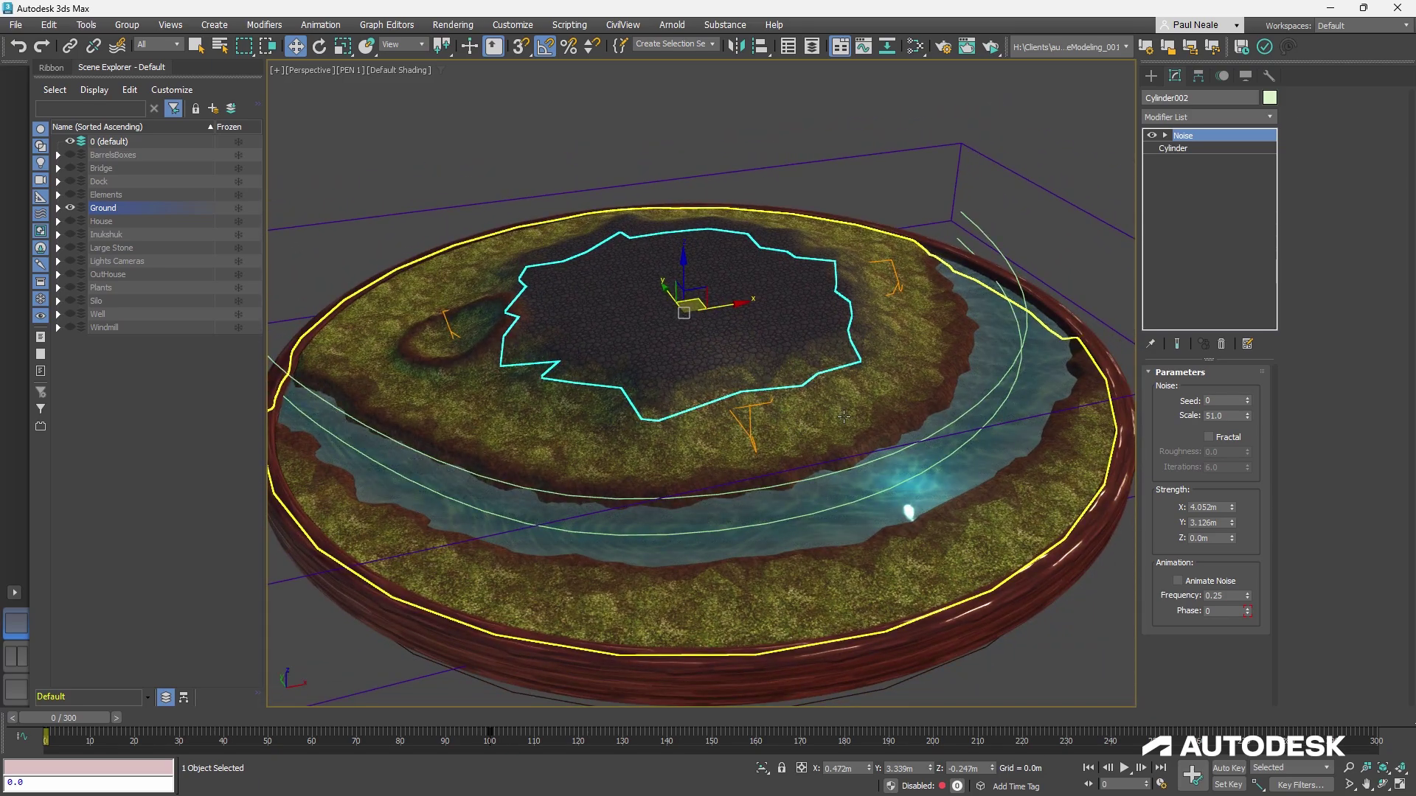
Reselect the Ground Circle and inspect the lower and middle Data Channels, showing the middle one's channel 2 Y output
click(892, 384)
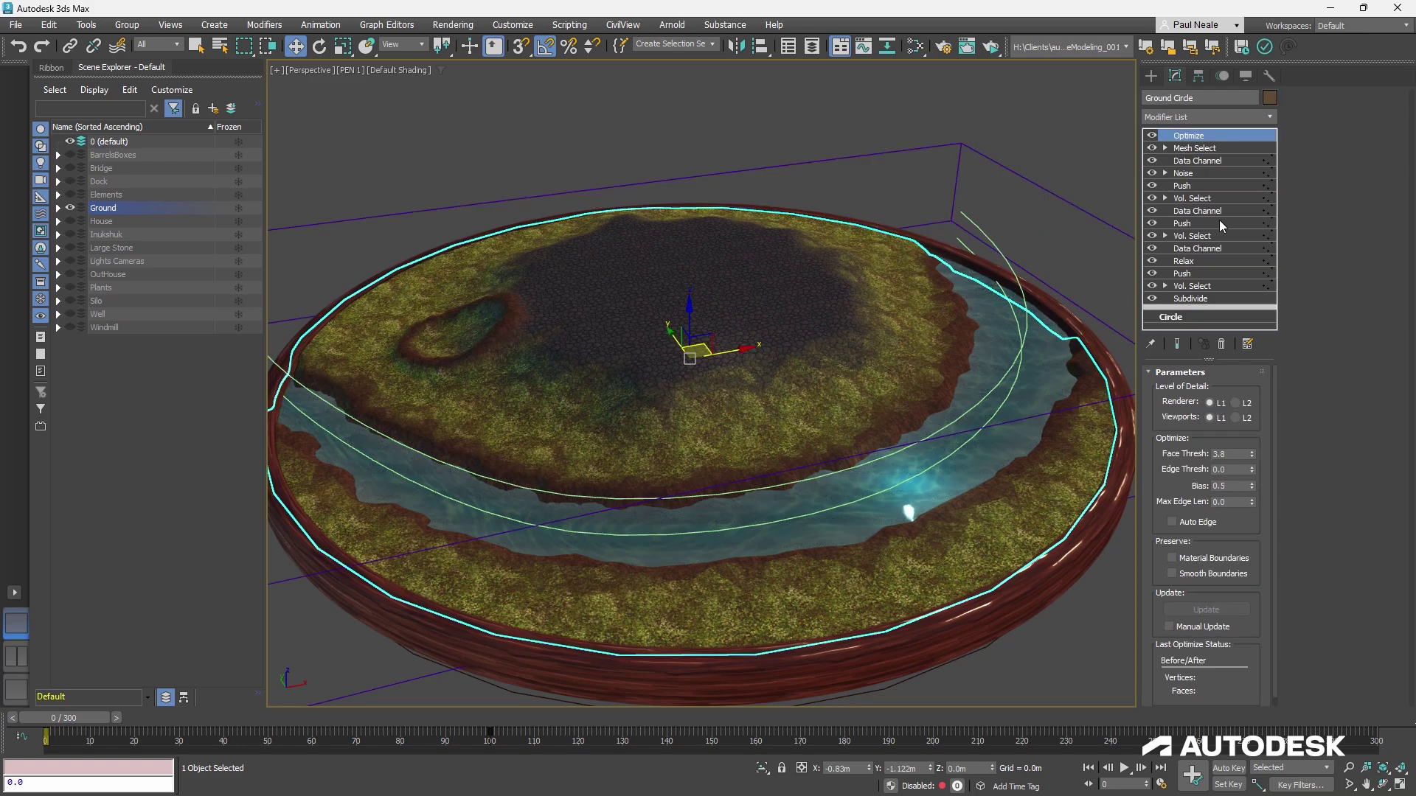
click(1211, 247)
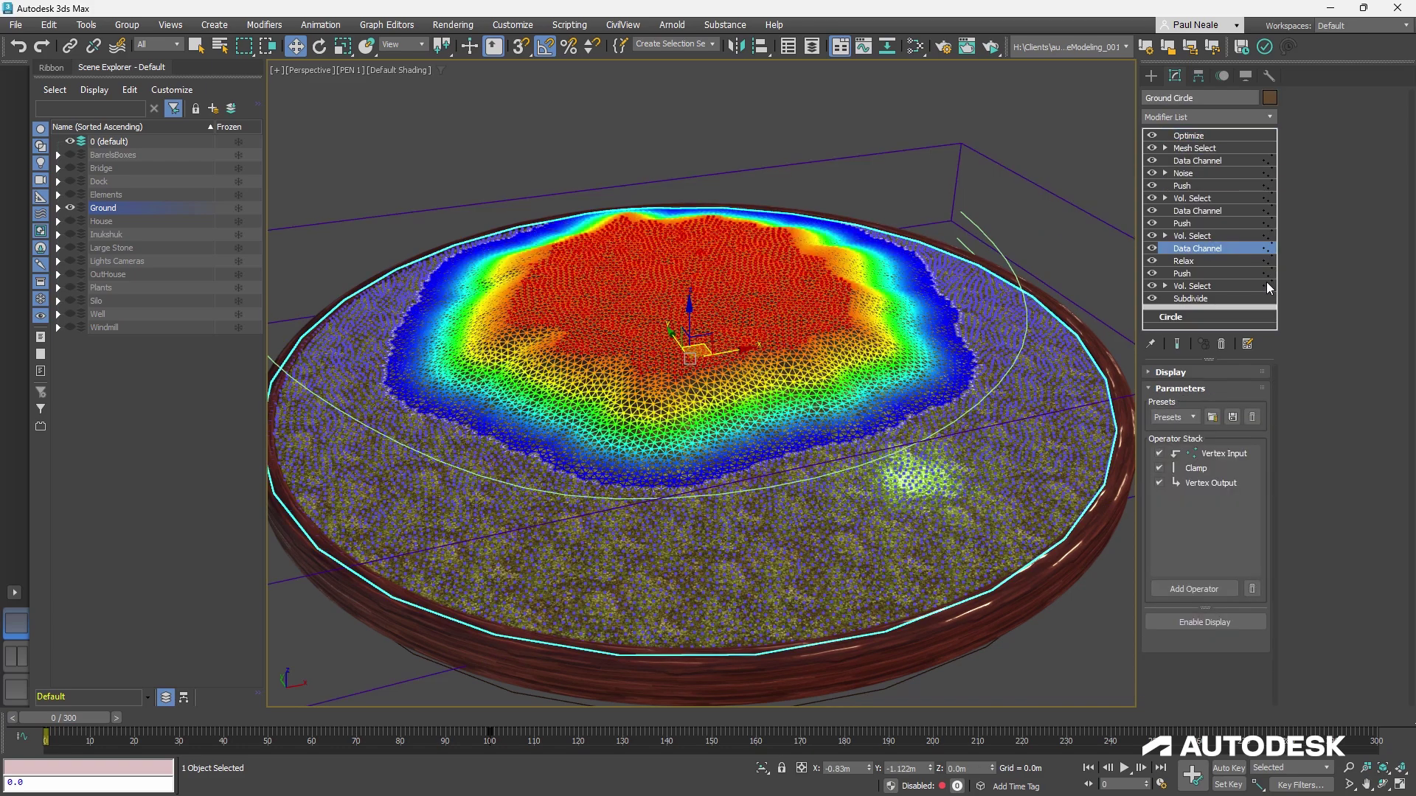
click(1198, 211)
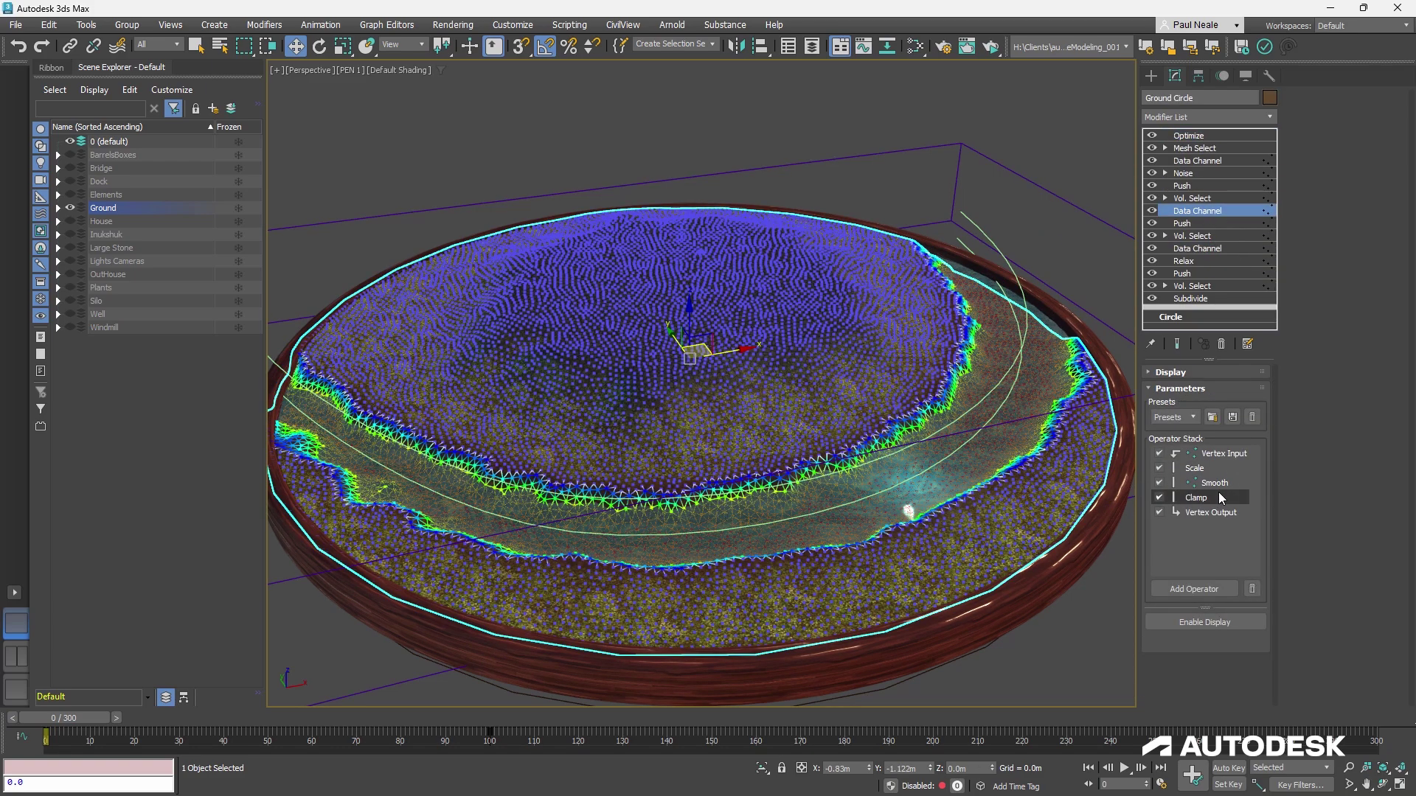
click(1211, 512)
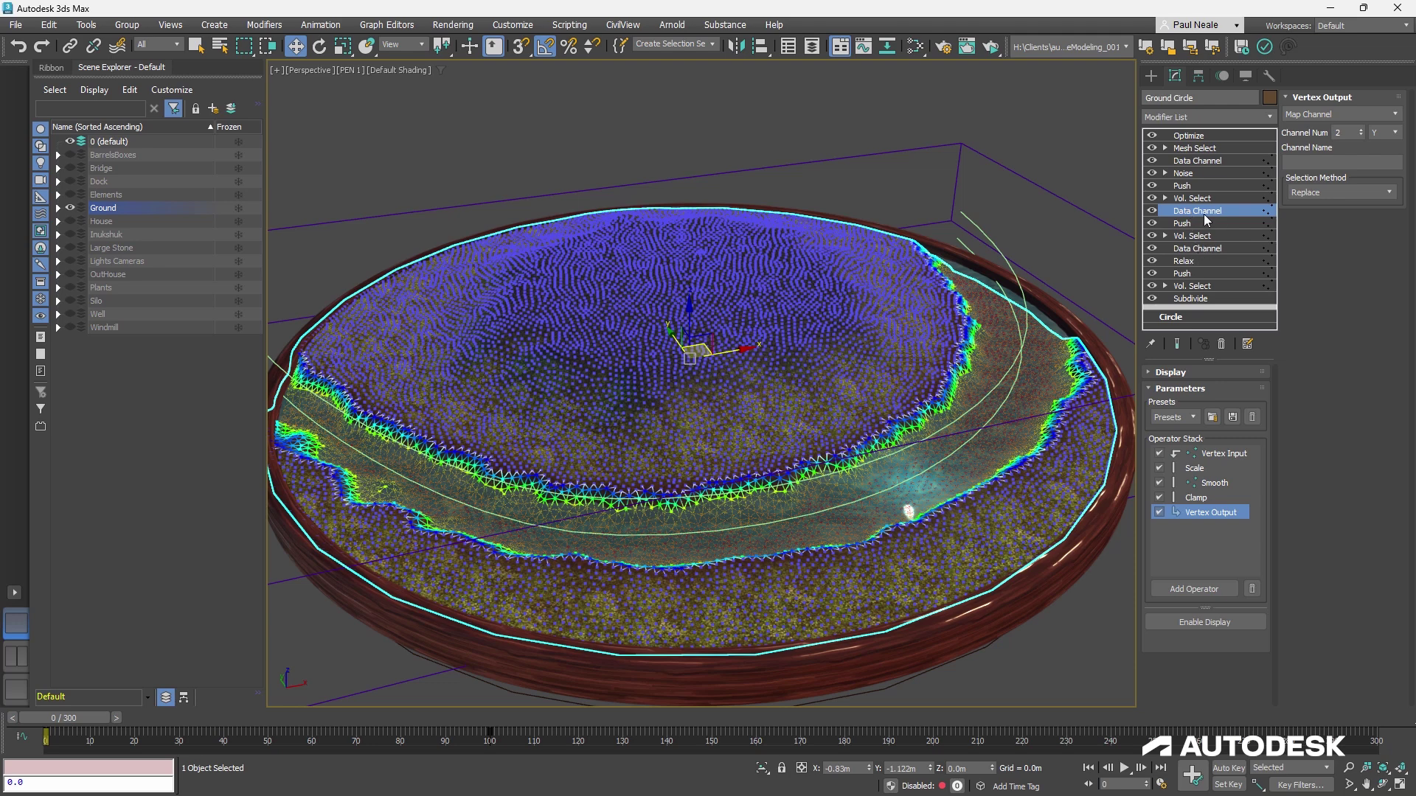
Set the top Data Channel's Vertex Output to Replace and turn on Show End Result
click(1208, 161)
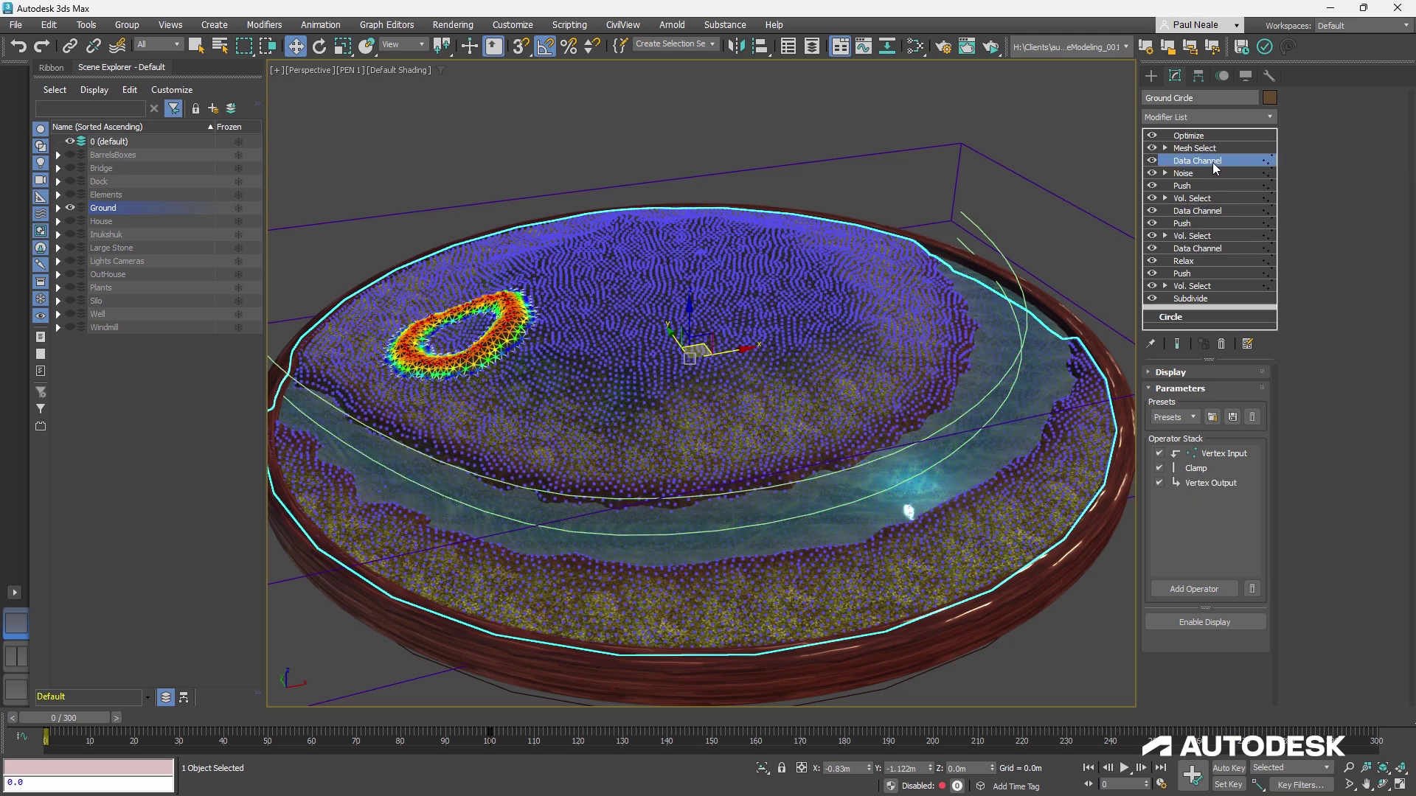
click(1197, 484)
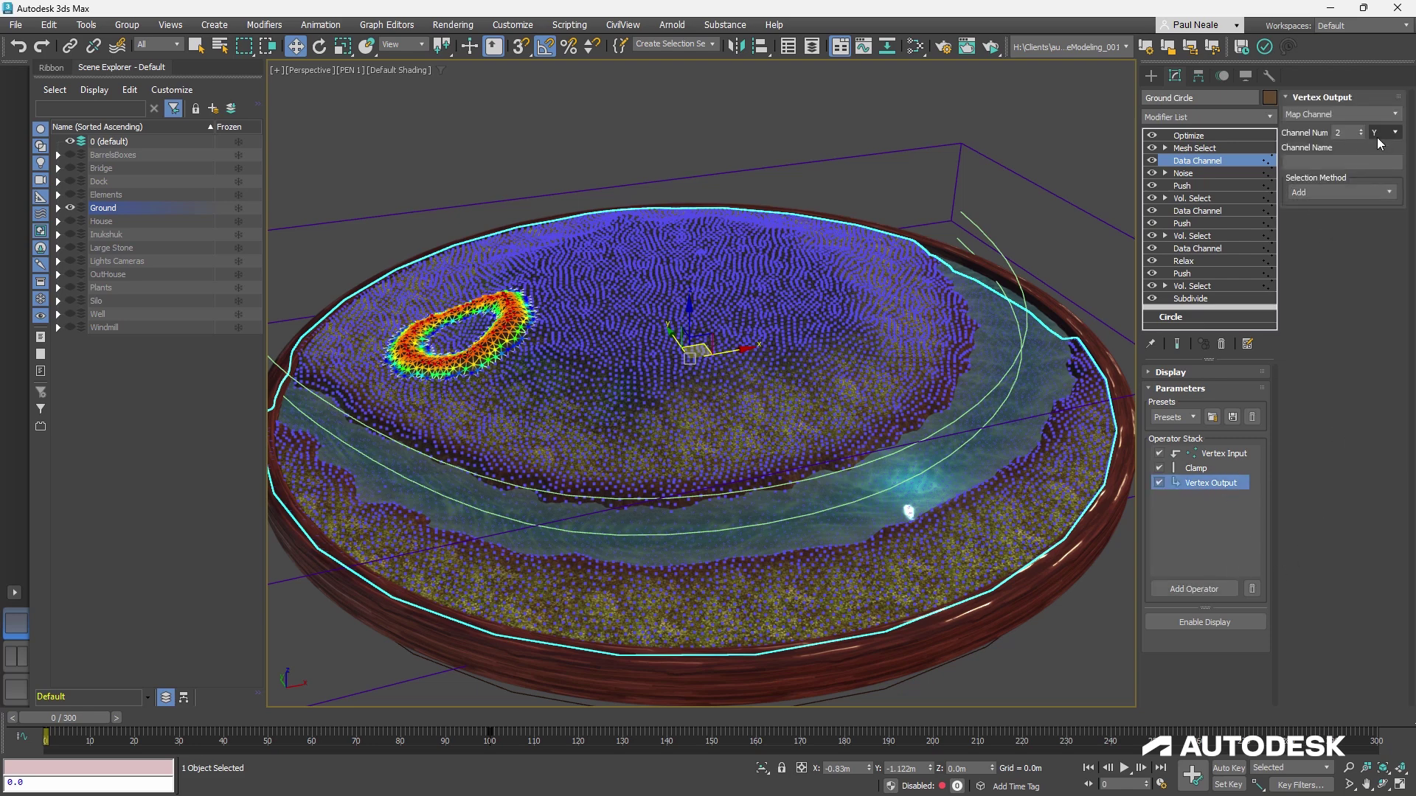
click(1324, 192)
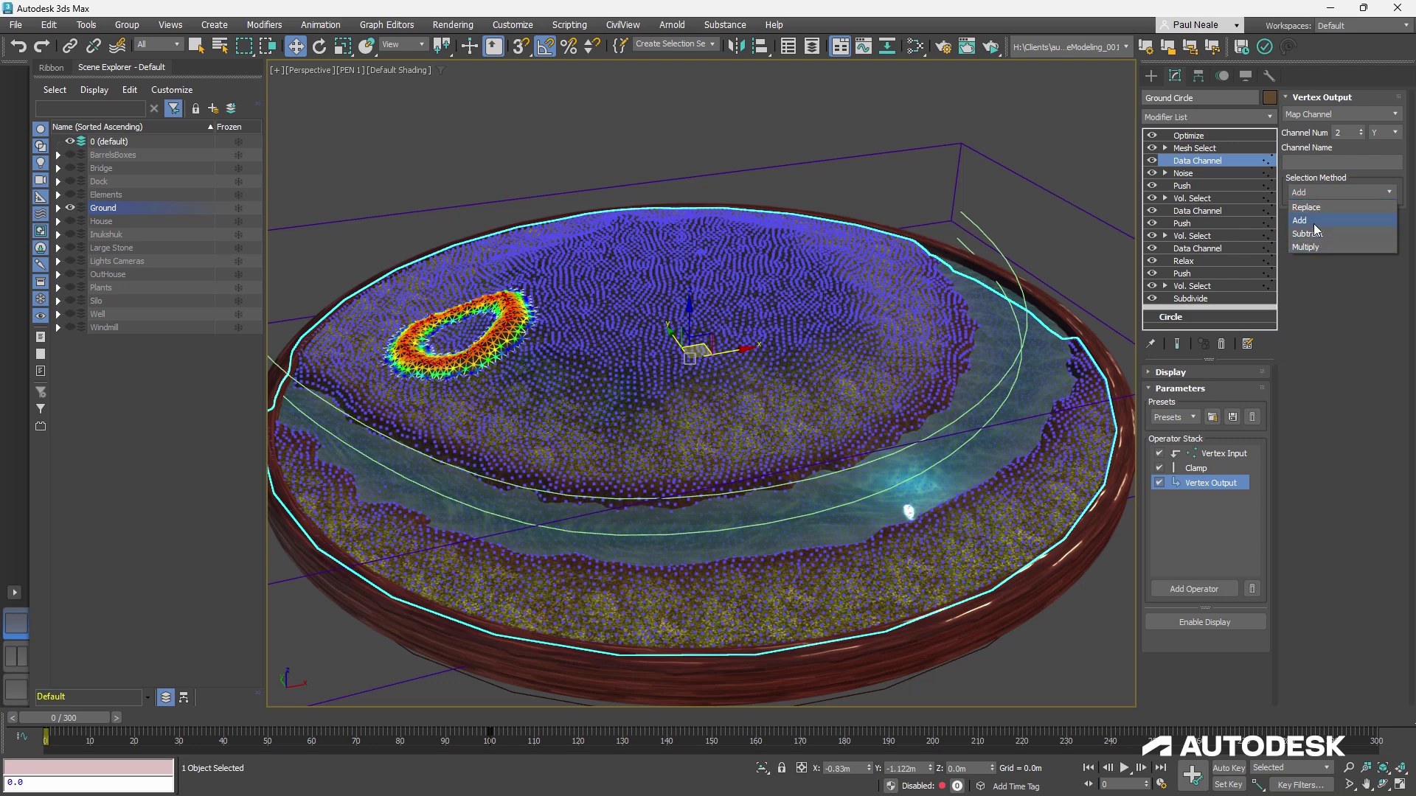
click(1318, 226)
click(1317, 193)
click(1313, 208)
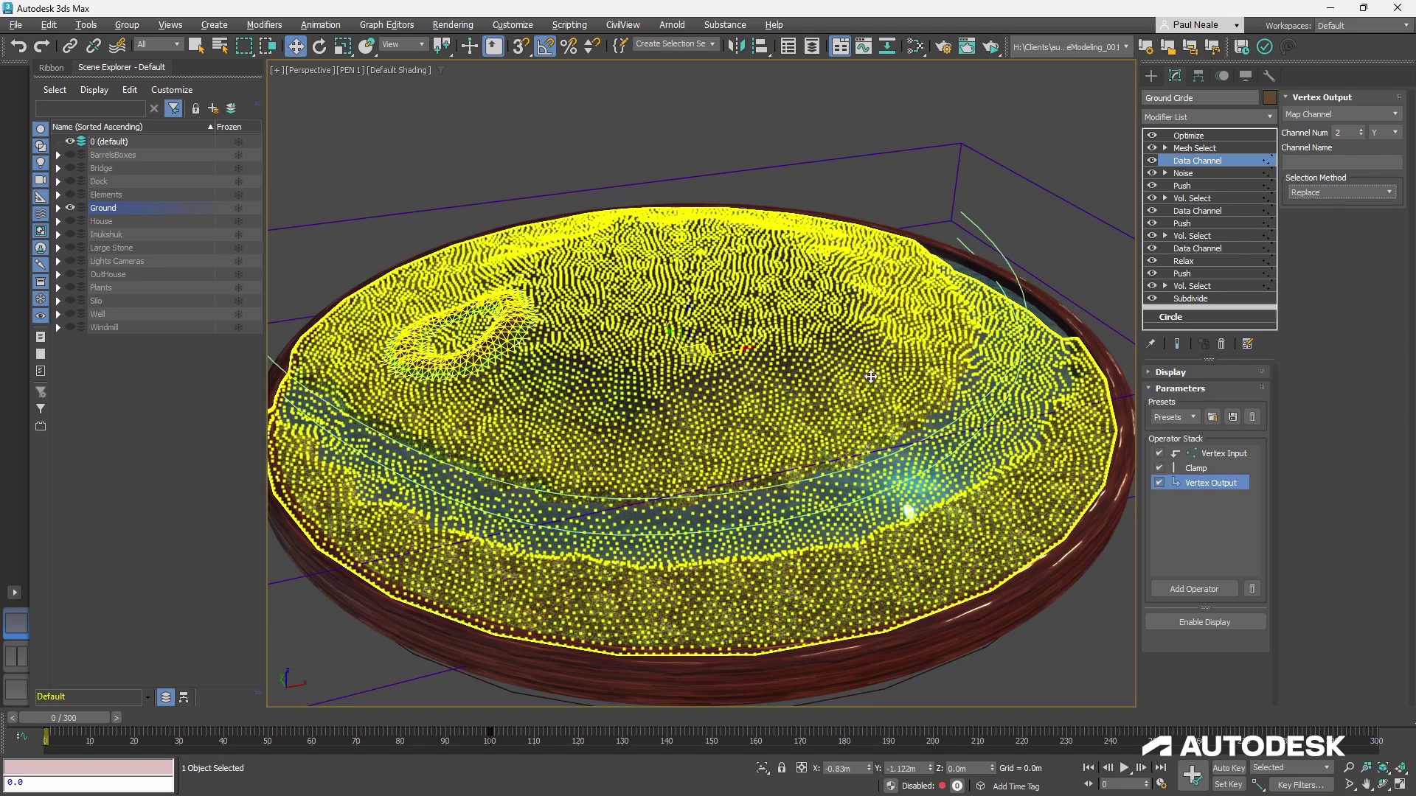
alt+middle_drag(612, 502, 616, 555)
alt+middle_drag(772, 538, 869, 481)
key(ctrl+e)
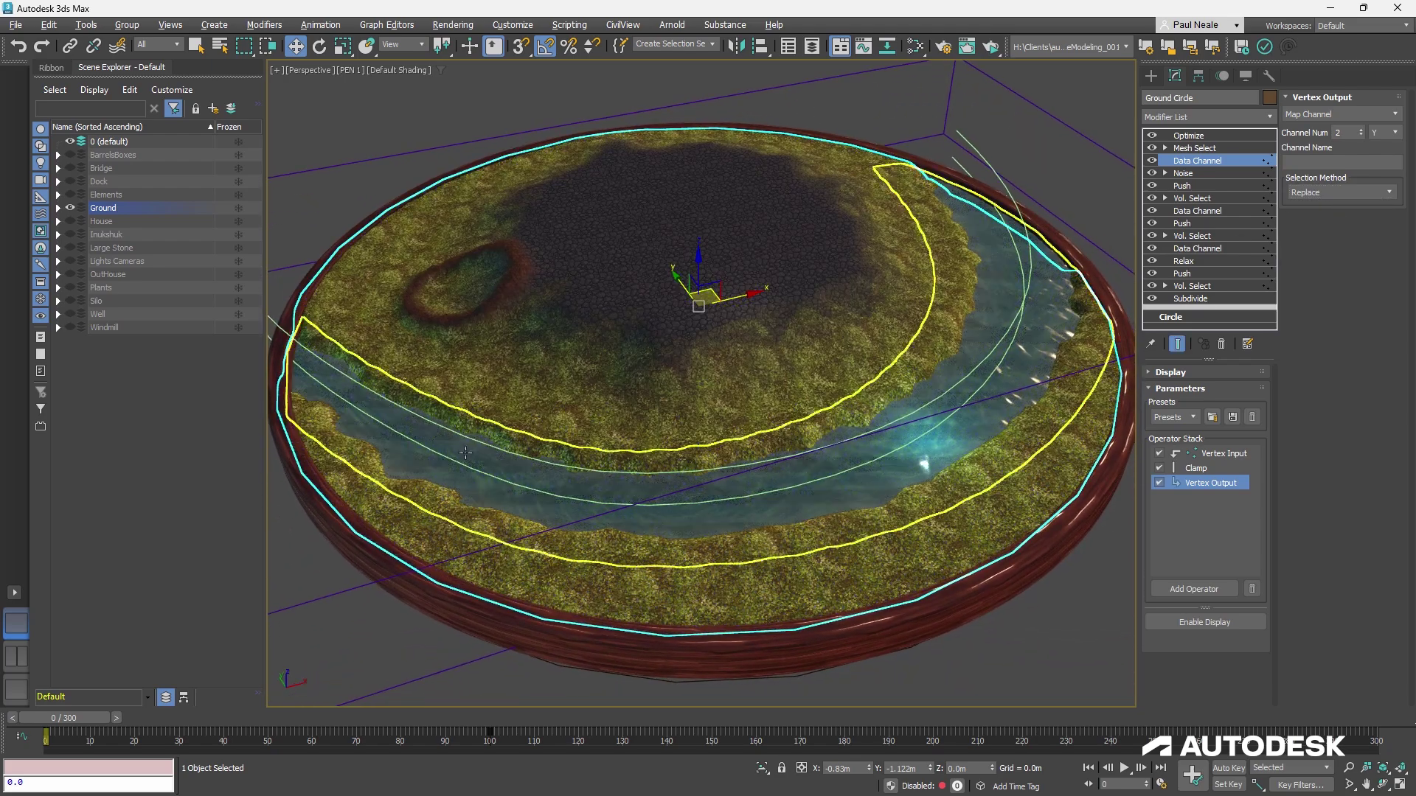
Compare Add, Subtract and Multiply combine methods, settling on Add
click(1325, 193)
click(1317, 221)
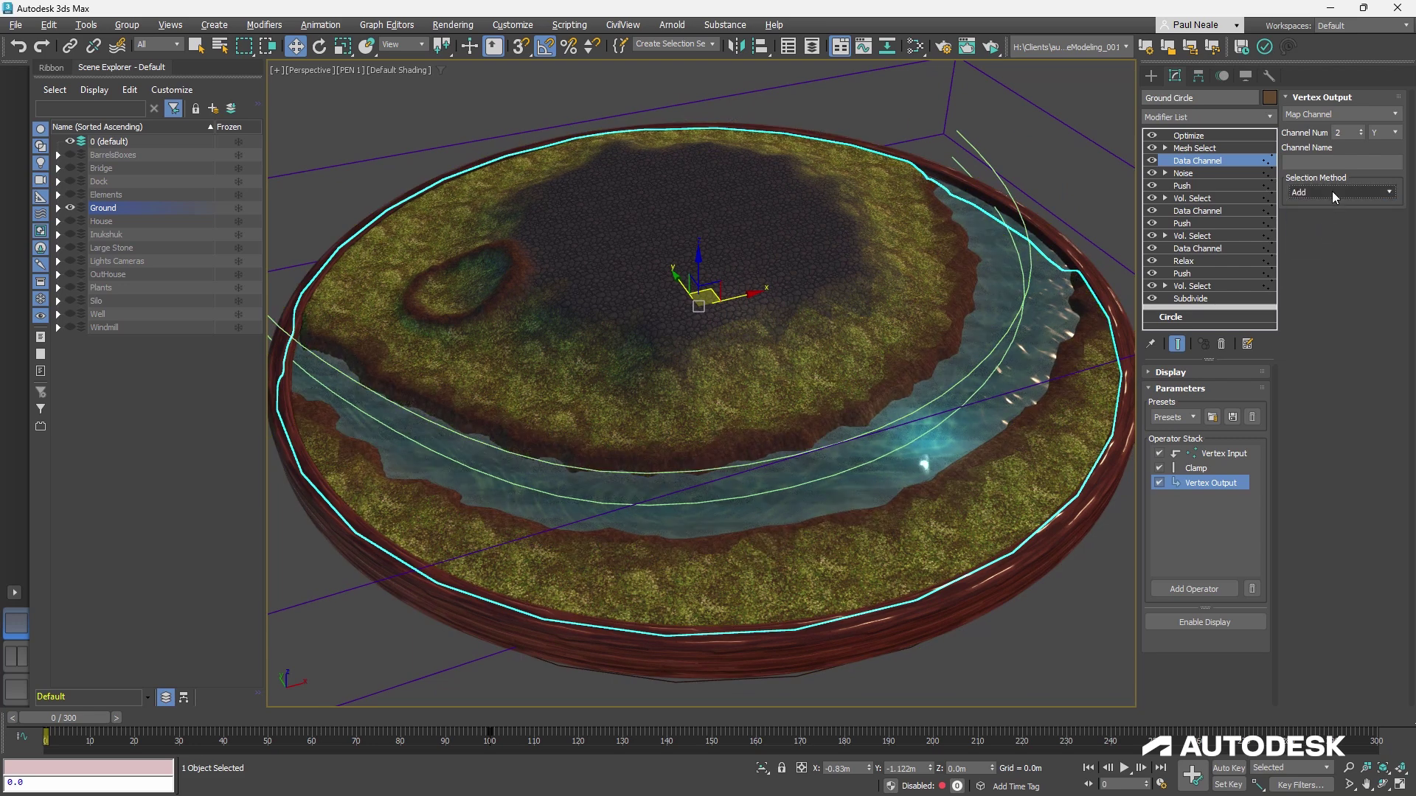
click(1325, 192)
click(1326, 233)
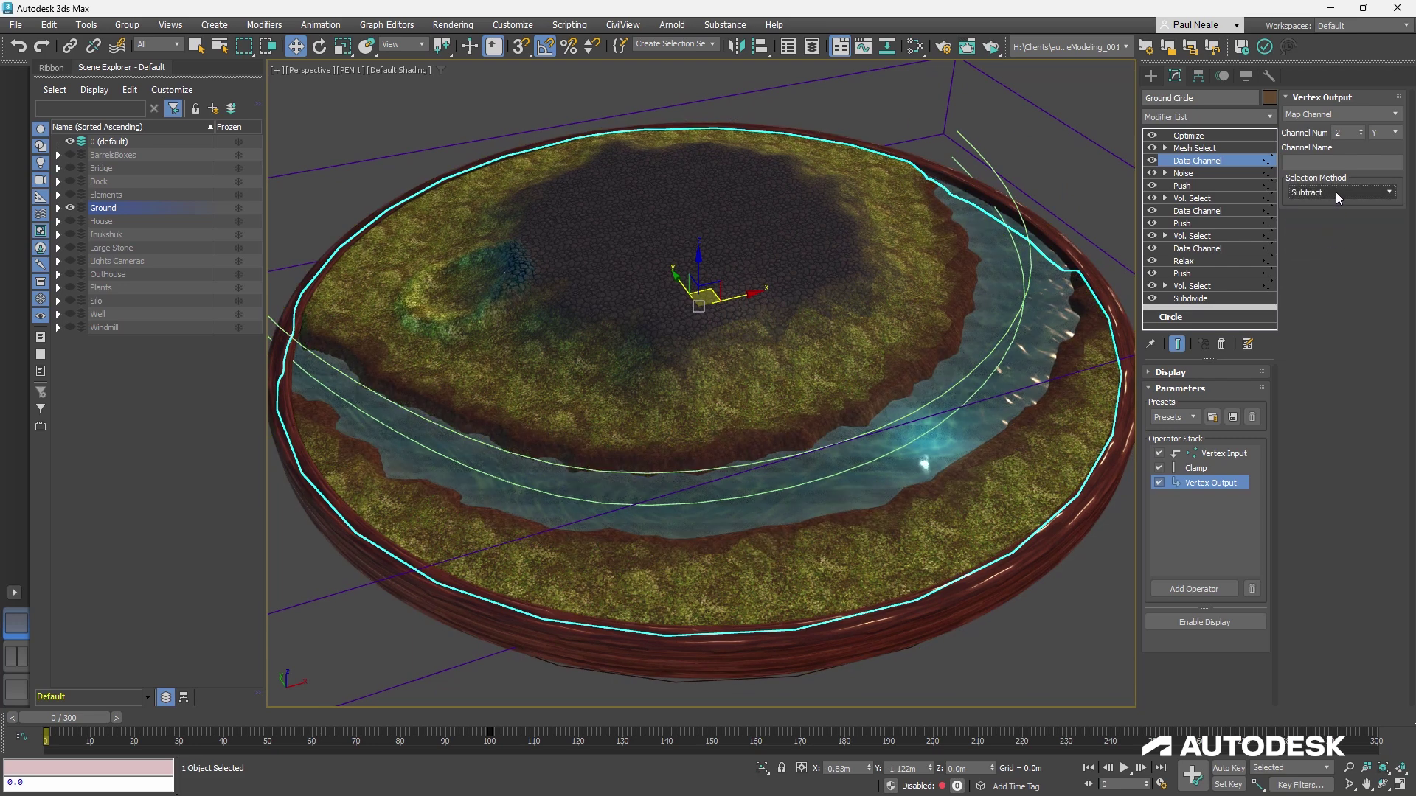
click(1335, 192)
click(1329, 245)
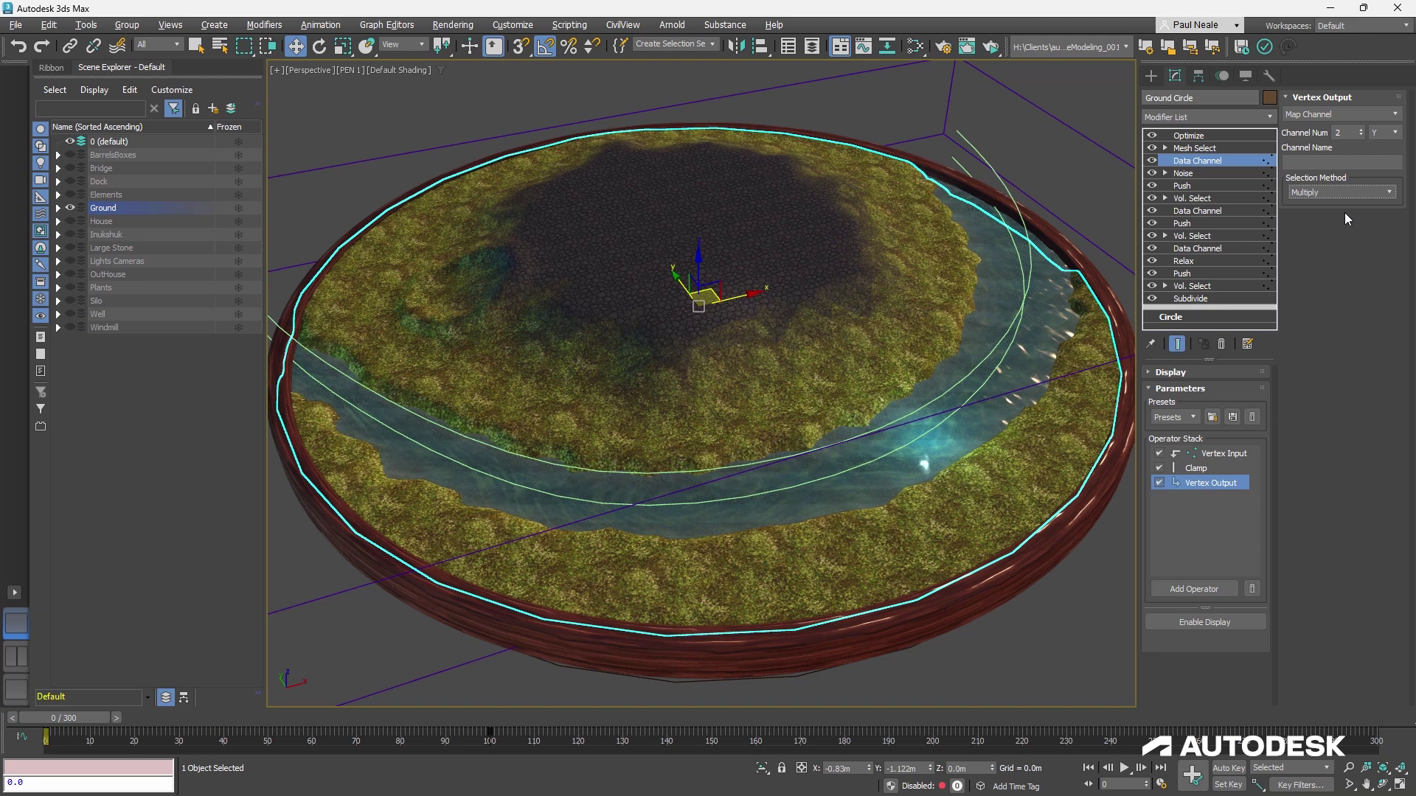
click(1328, 190)
click(1318, 222)
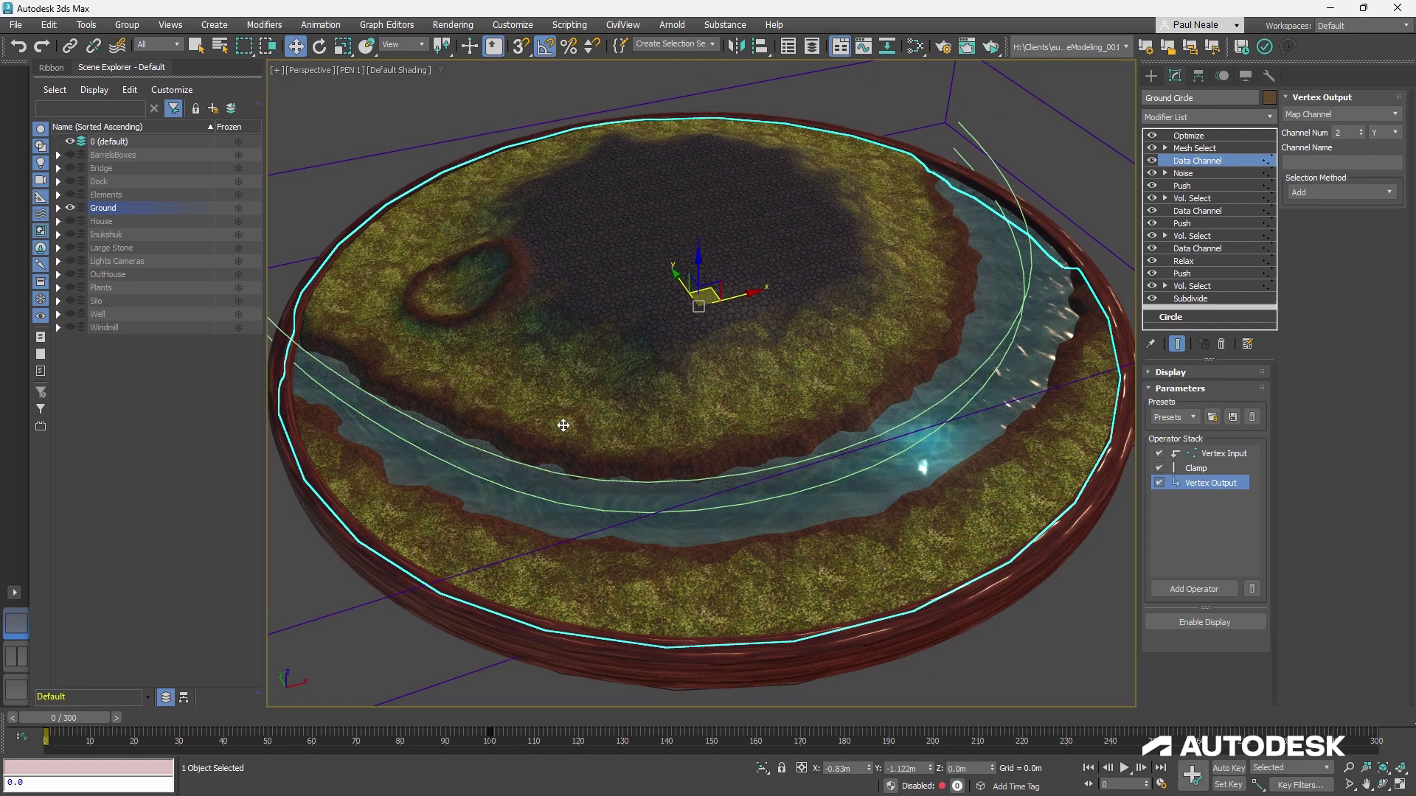
Deselect the Ground Circle and frame the island to view the moss, stone and dirt terrain
alt+middle_drag(666, 550, 696, 513)
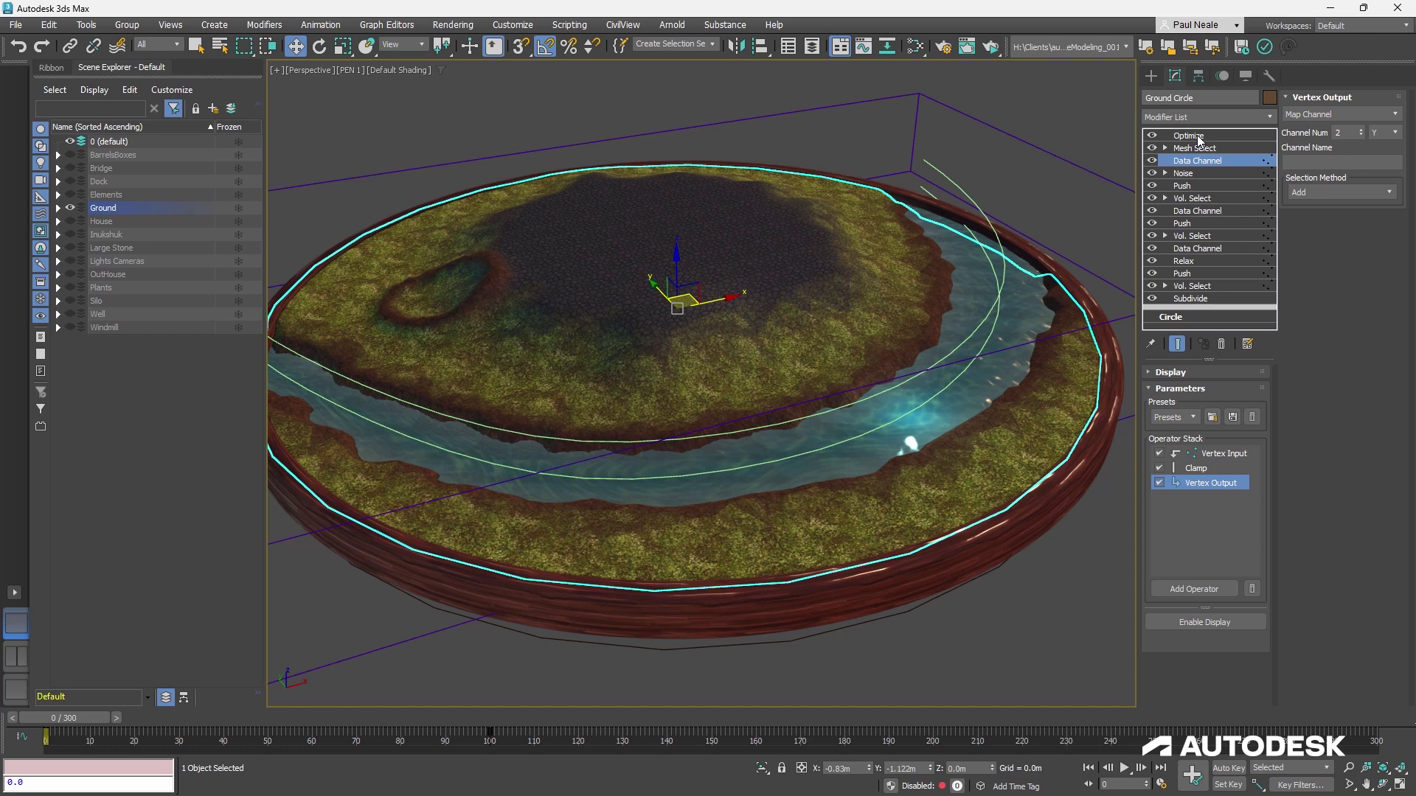
click(1077, 568)
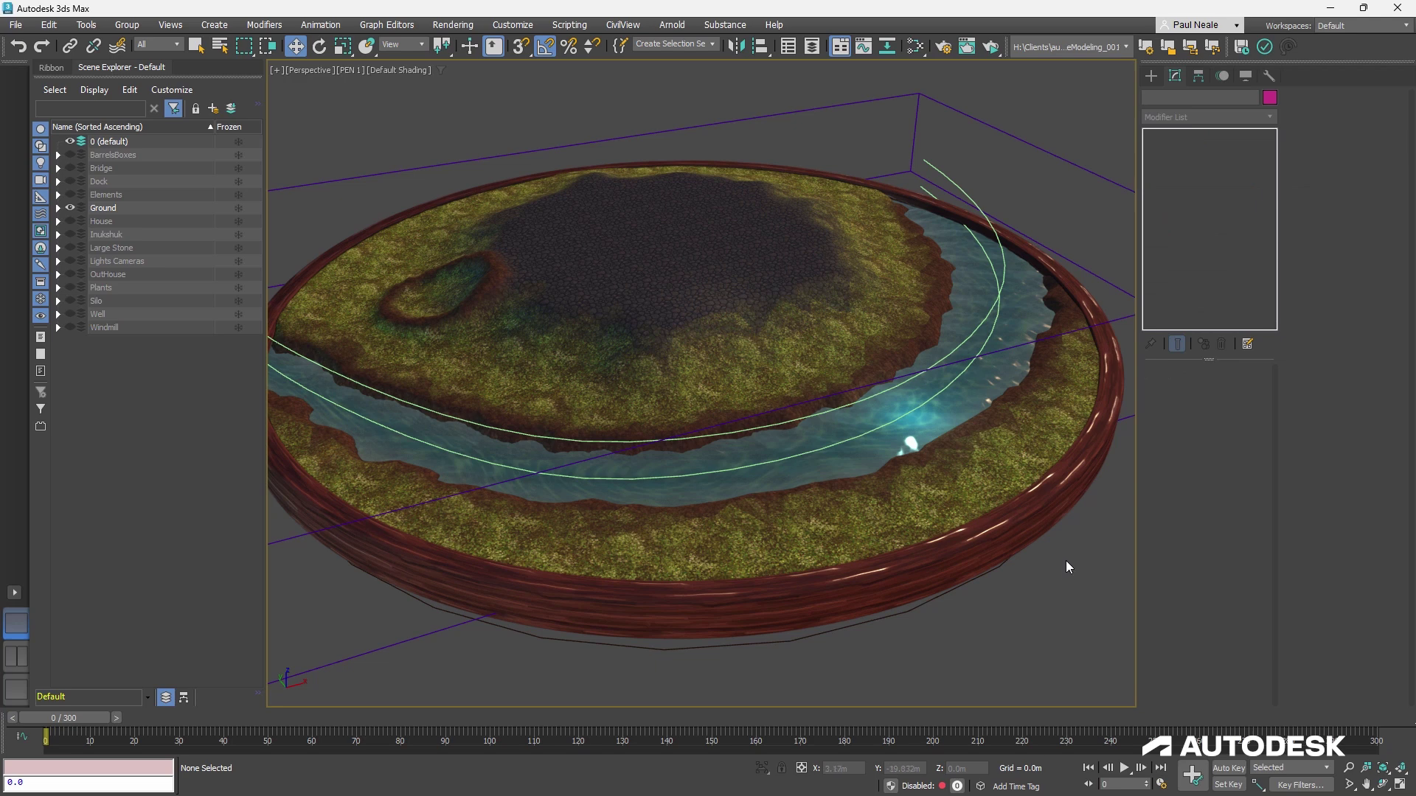
middle_drag(1064, 573, 1061, 579)
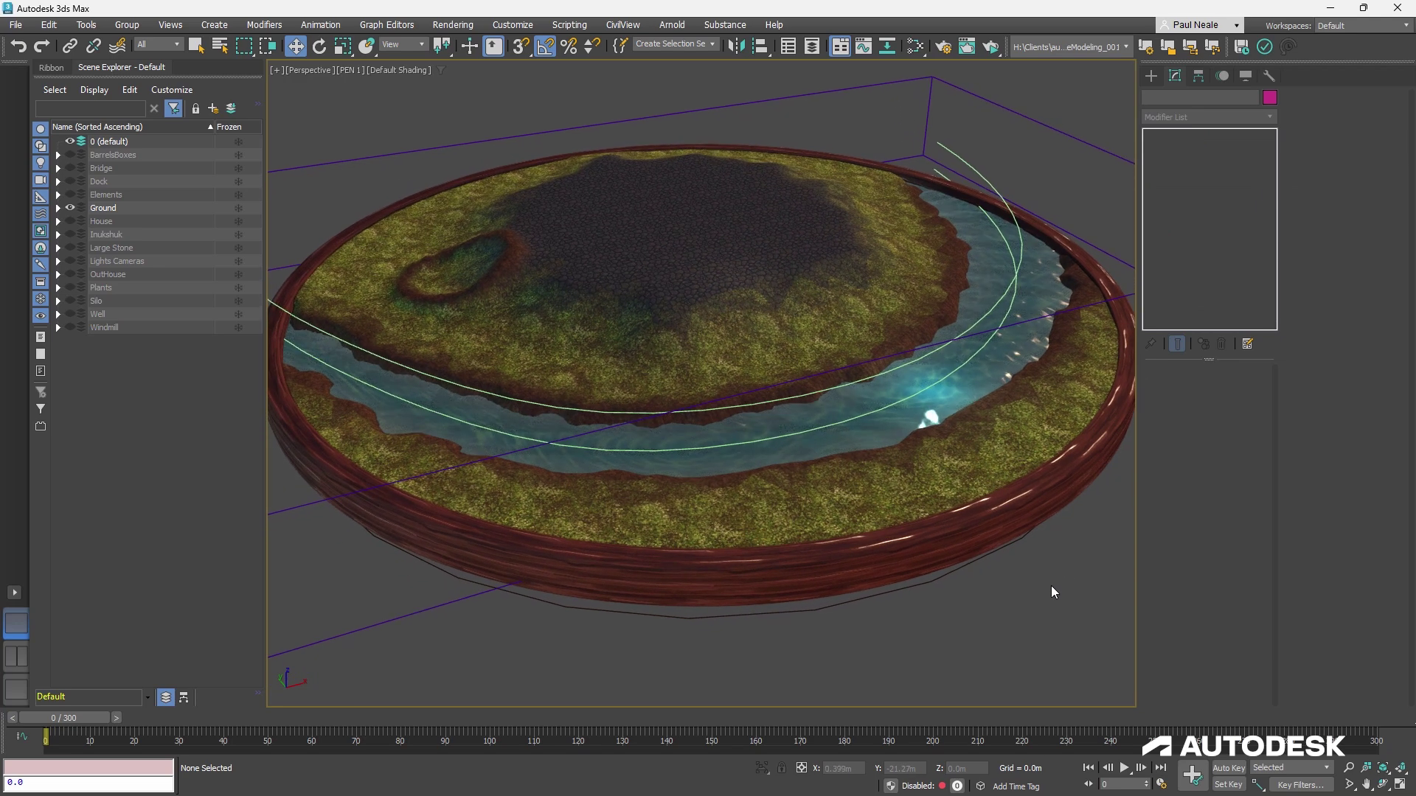